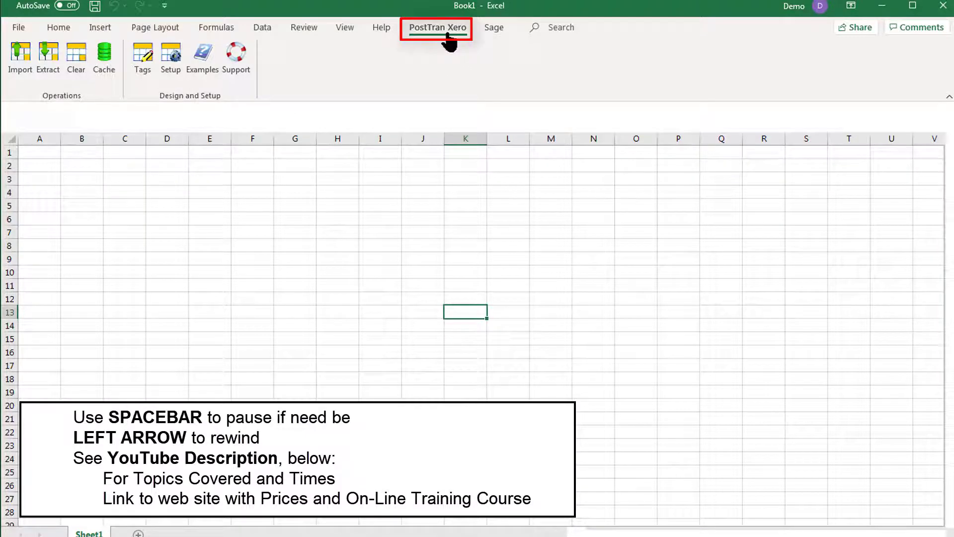
Open the "Static Data - Product Items" template from the PostTran Xero examples.
{"action": "left_click", "coordinate": [202, 62]}
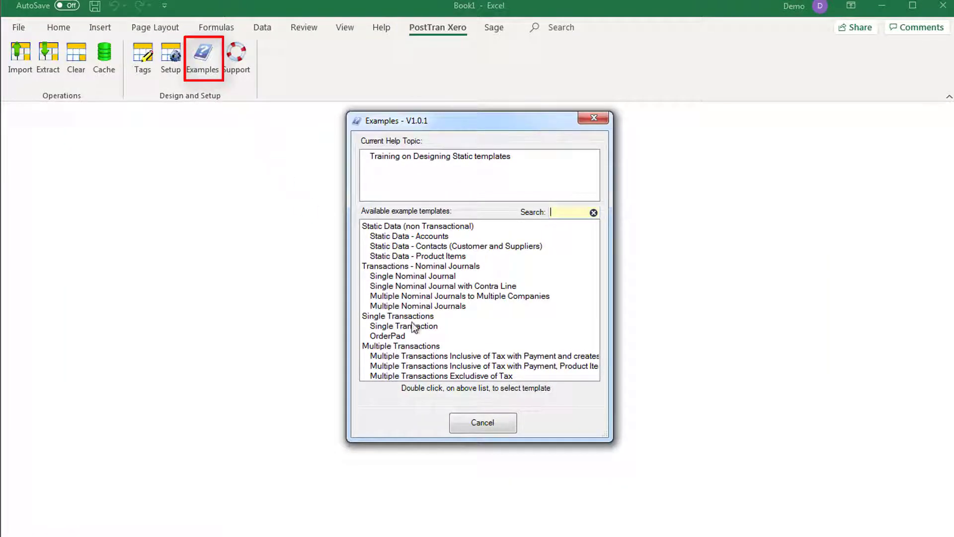
{"action": "left_click", "coordinate": [435, 256]}
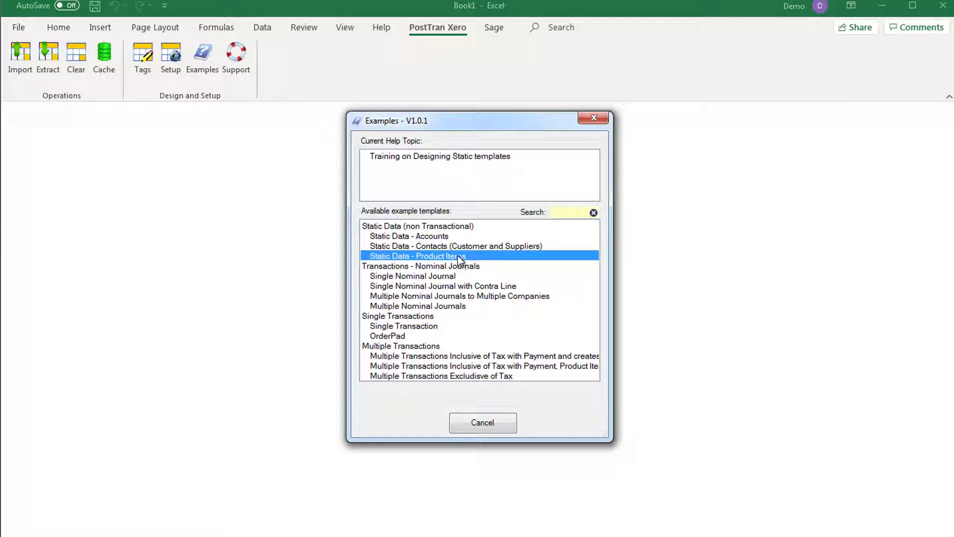
{"action": "double_click", "coordinate": [459, 257]}
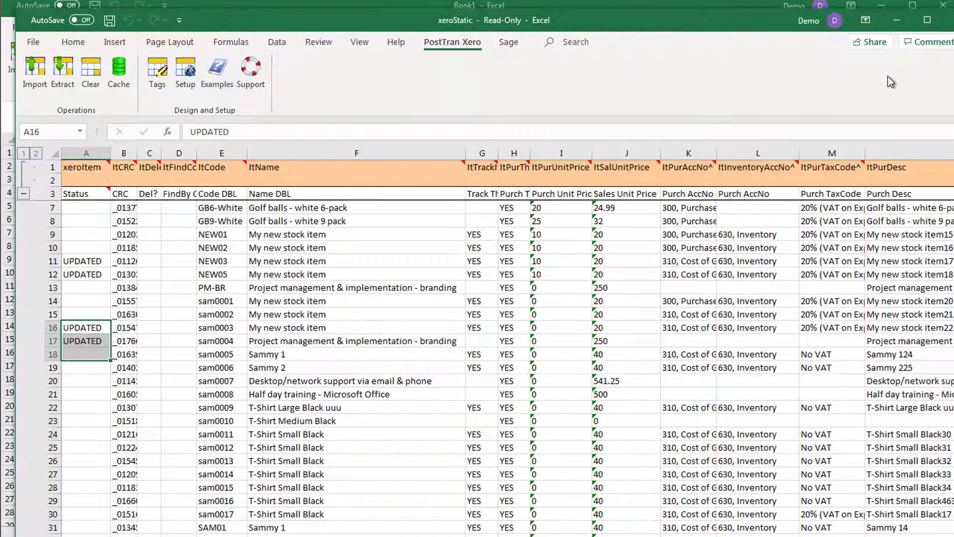
Close the blank Book1 workbook without saving it and reposition the xeroStatic workbook window.
{"action": "left_click", "coordinate": [939, 7]}
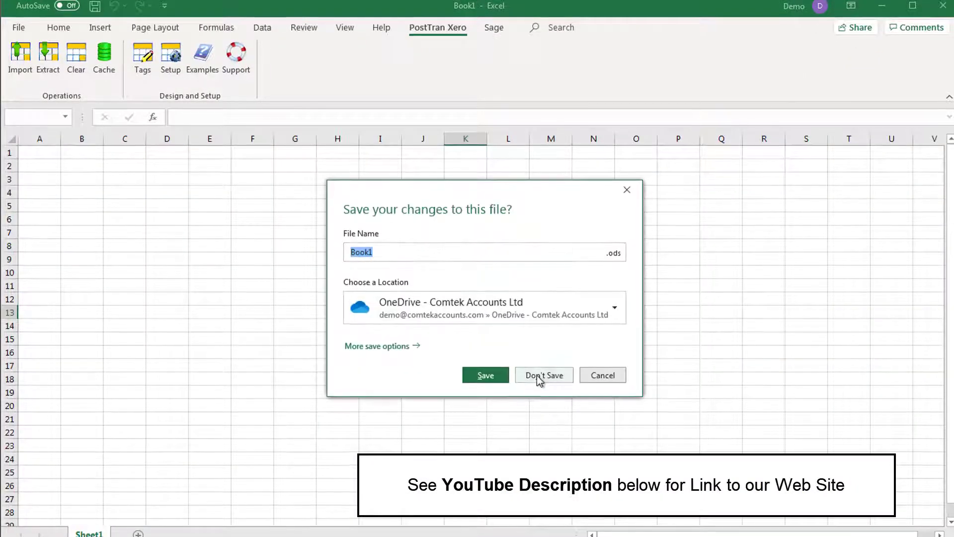
{"action": "left_click", "coordinate": [544, 375]}
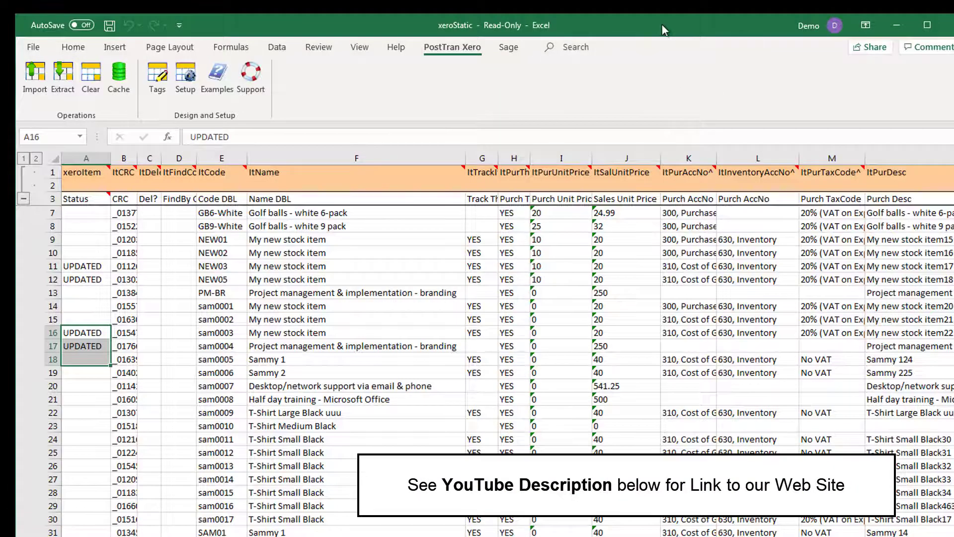
{"action": "left_click_drag", "start_coordinate": [662, 25], "coordinate": [645, 13]}
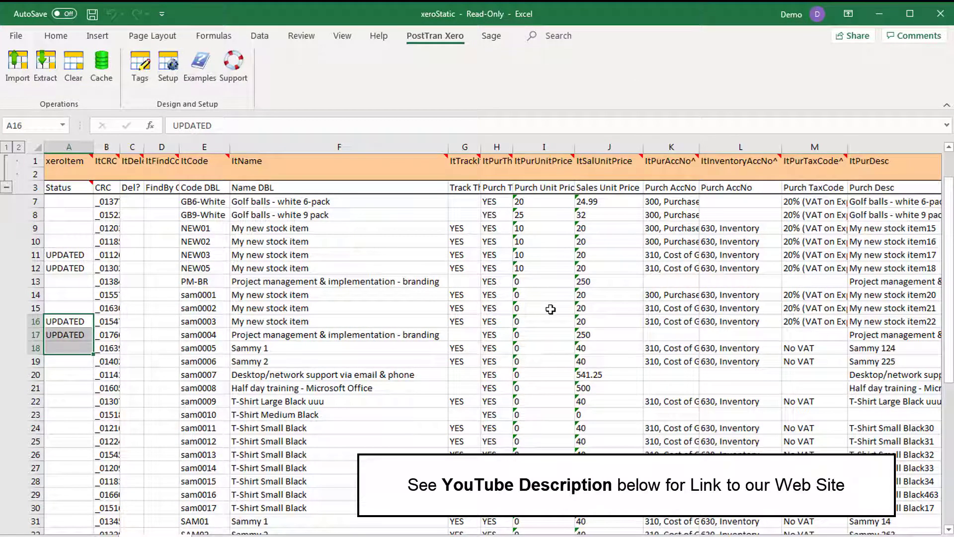
Check the connected Xero company in the PostTran system setup and accept the settings.
{"action": "left_click", "coordinate": [203, 267]}
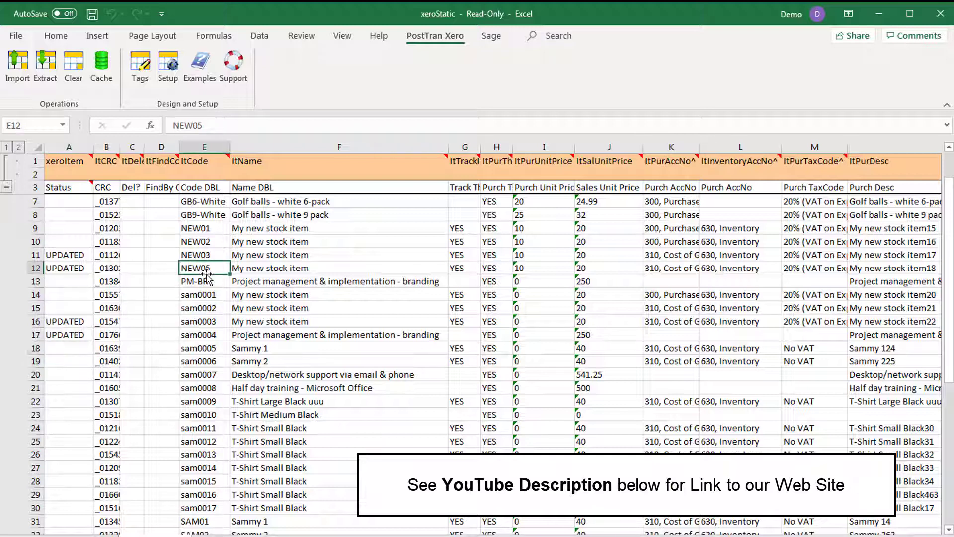
{"action": "left_click", "coordinate": [169, 73]}
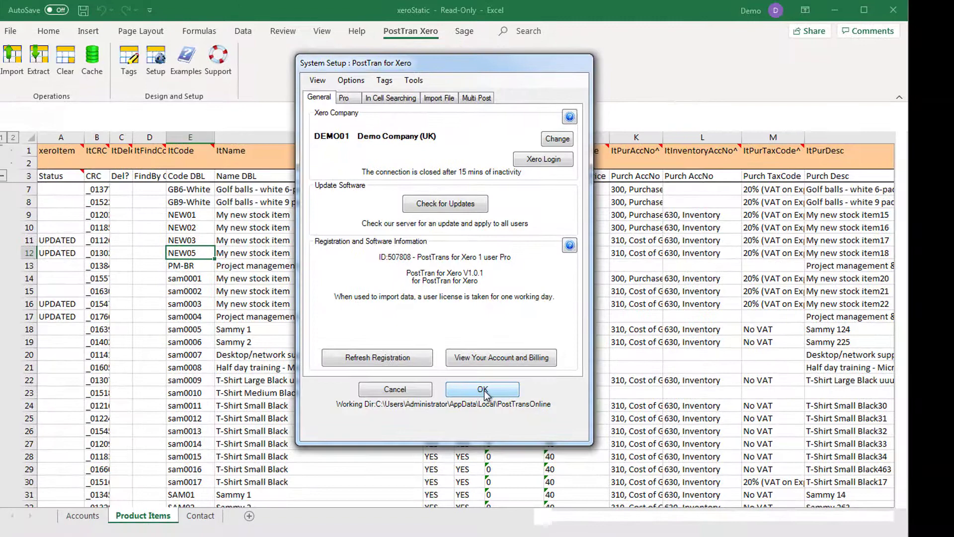
{"action": "left_click", "coordinate": [483, 390]}
Examine the Product Items sheet's tag row, heading row and existing item rows, starting from row 4.
{"action": "left_click", "coordinate": [265, 289]}
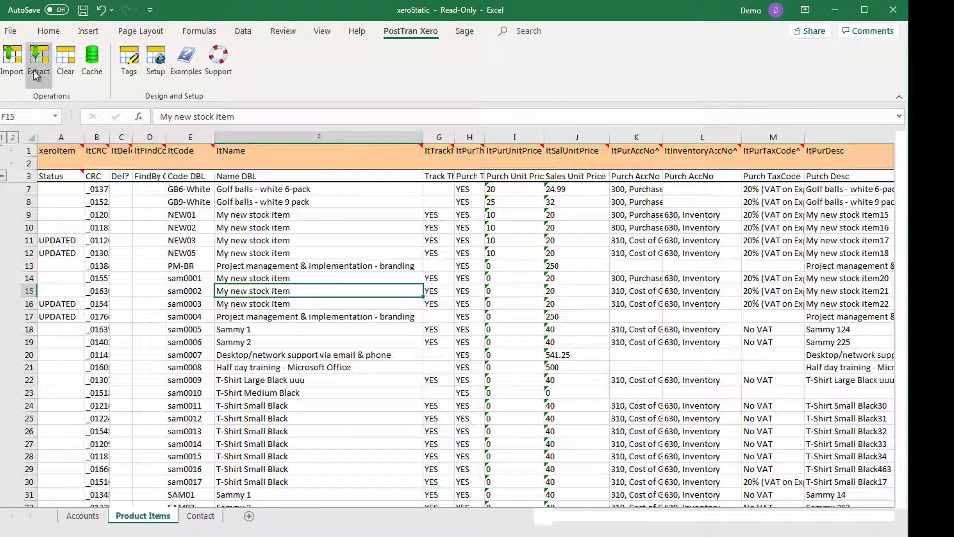
{"action": "left_click", "coordinate": [27, 150]}
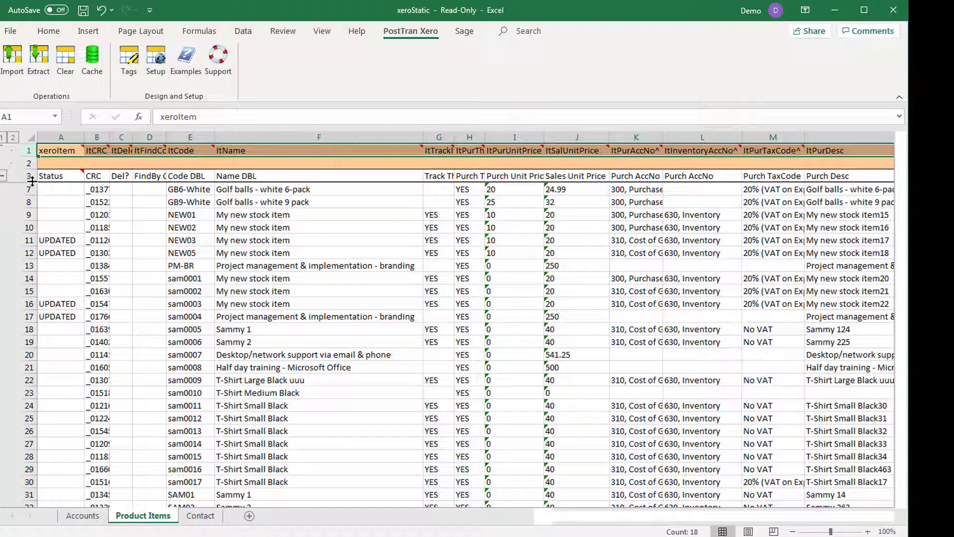
{"action": "left_click", "coordinate": [235, 178]}
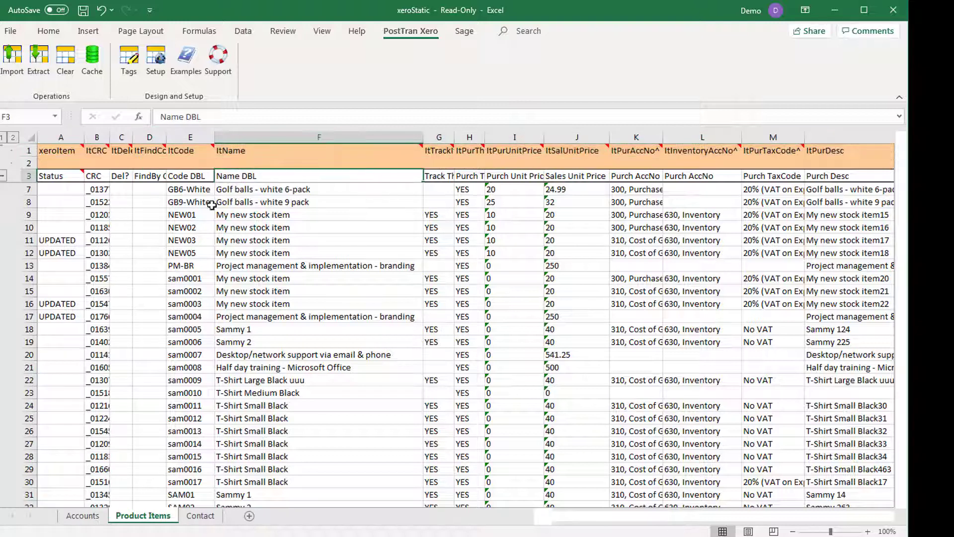
{"action": "left_click", "coordinate": [92, 189]}
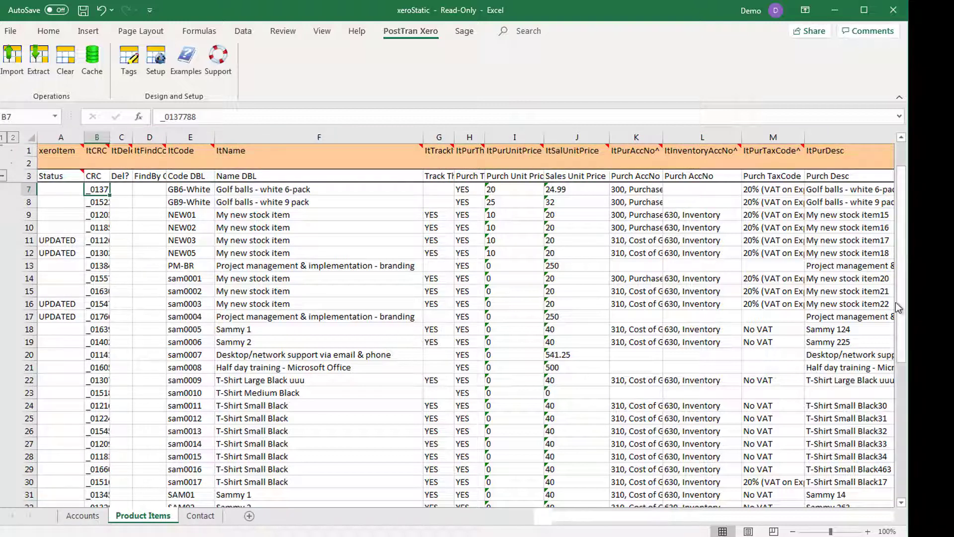
{"action": "left_click_drag", "start_coordinate": [900, 302], "coordinate": [901, 244]}
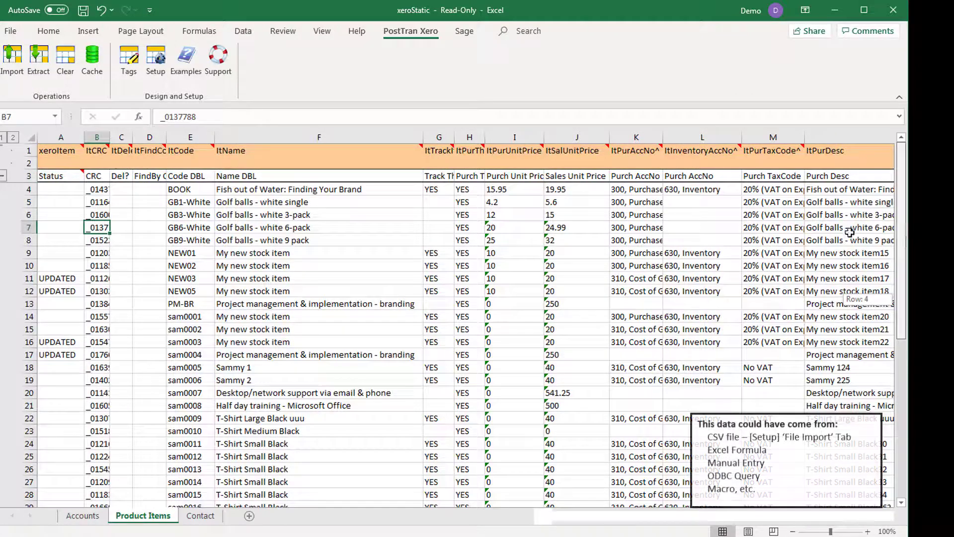
{"action": "left_click", "coordinate": [262, 191]}
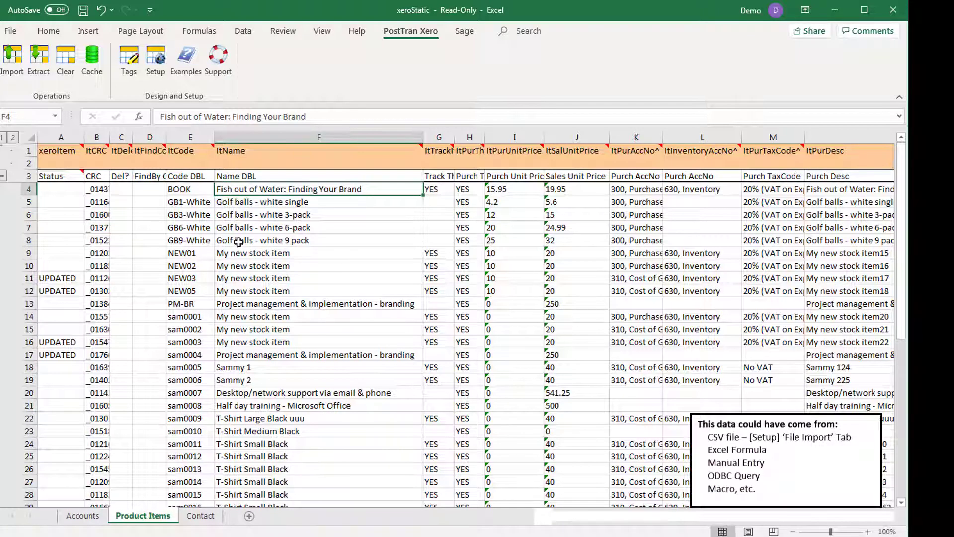
Extract all product items from Xero into the sheet, leaving the changed-in-last-days filter blank and overwriting all existing data.
{"action": "left_click", "coordinate": [36, 59]}
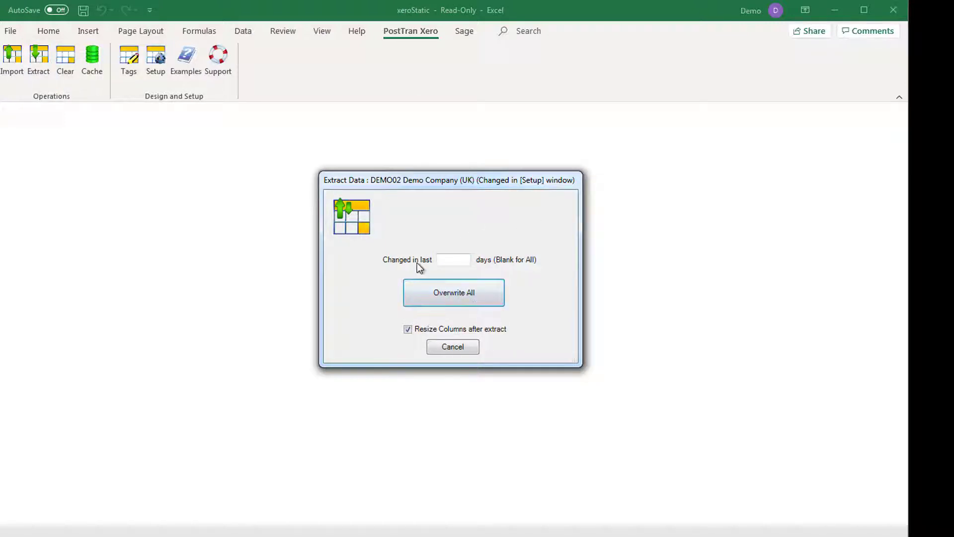
{"action": "left_click", "coordinate": [441, 262]}
{"action": "left_click", "coordinate": [463, 296]}
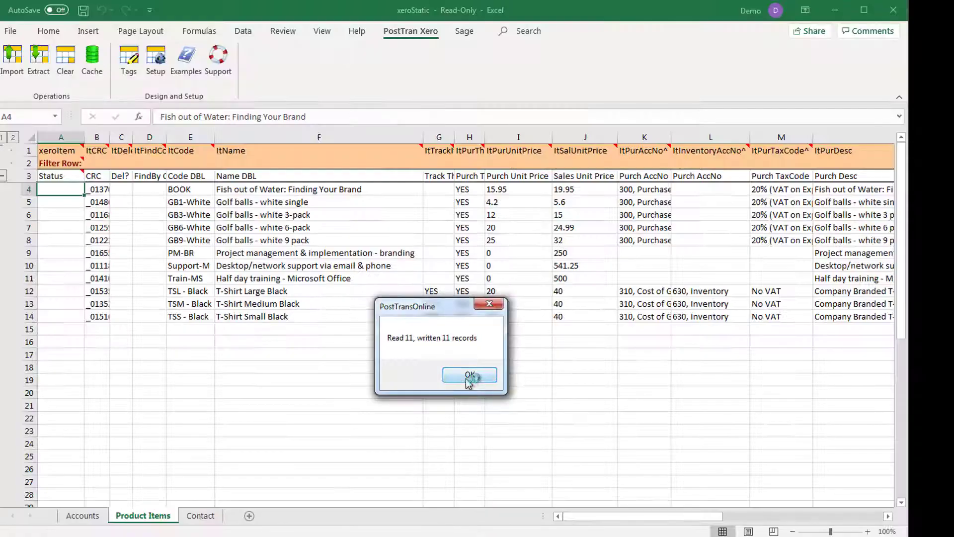
{"action": "left_click", "coordinate": [468, 373]}
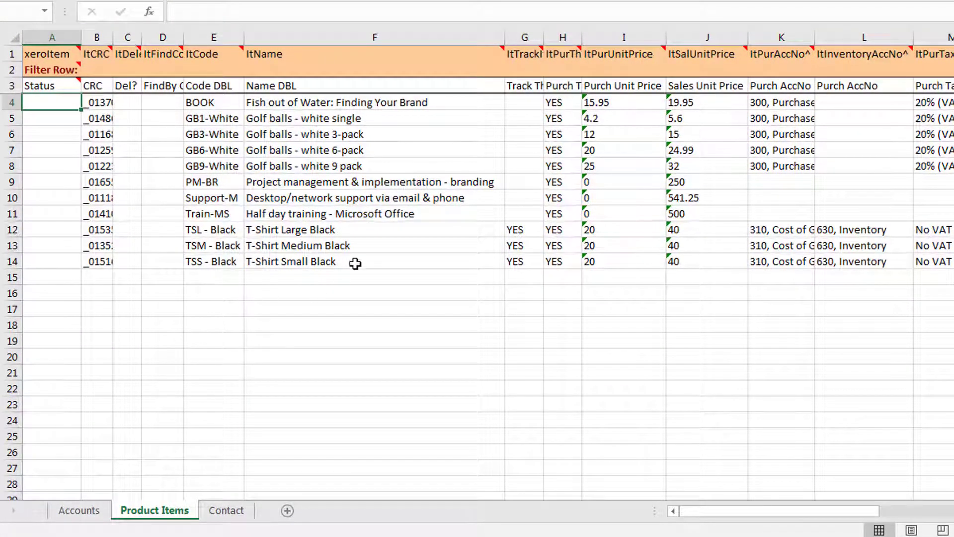
Rename the TSL - Black item in row 12 to "T-Shirt Large Black XL" and set its sales unit price to 55.
{"action": "left_click", "coordinate": [328, 231]}
{"action": "left_click", "coordinate": [276, 14]}
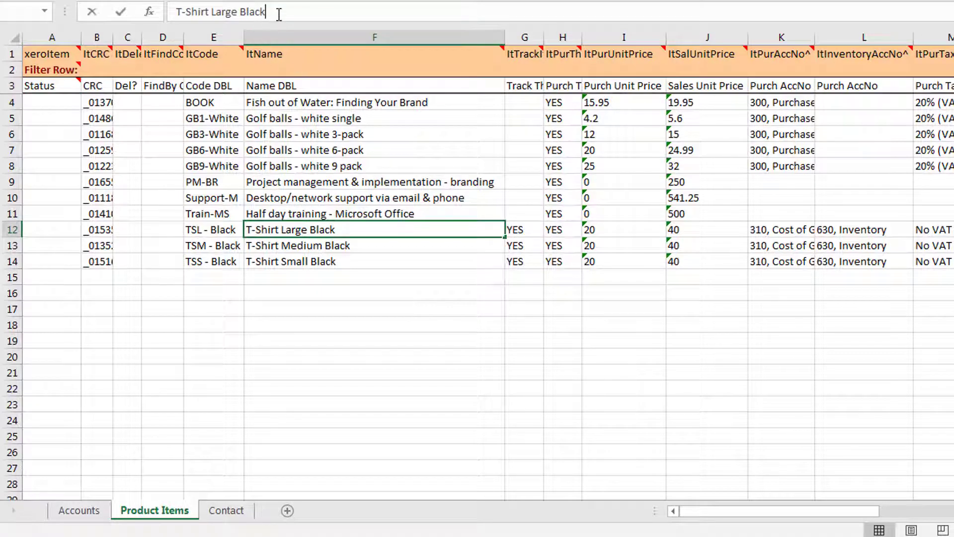
{"action": "type", "text": "XL"}
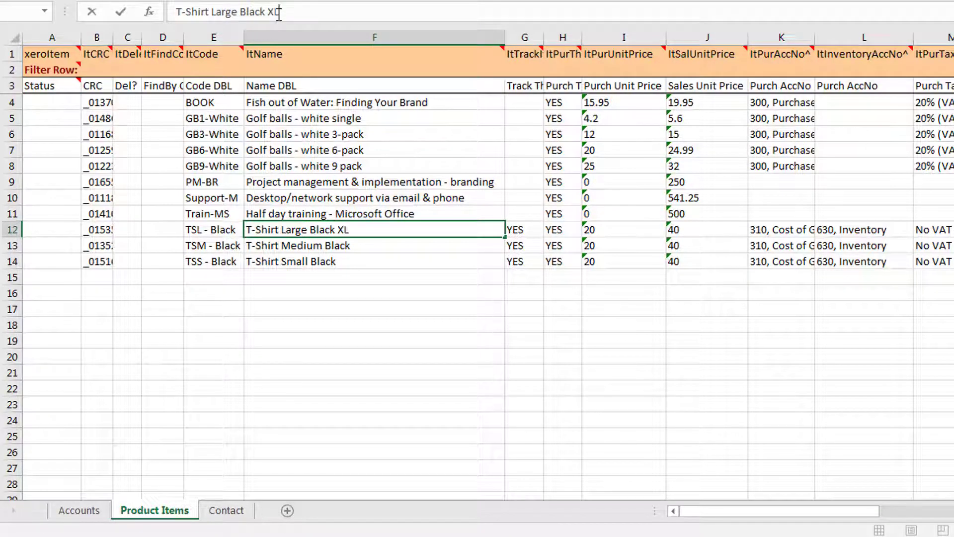
{"action": "left_click", "coordinate": [685, 230]}
{"action": "type", "text": "55"}
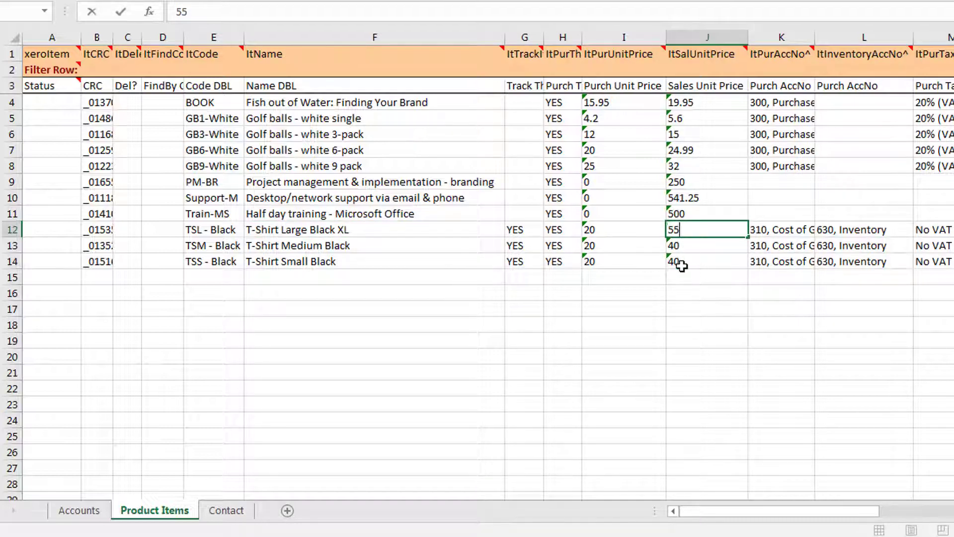
{"action": "left_click", "coordinate": [676, 261]}
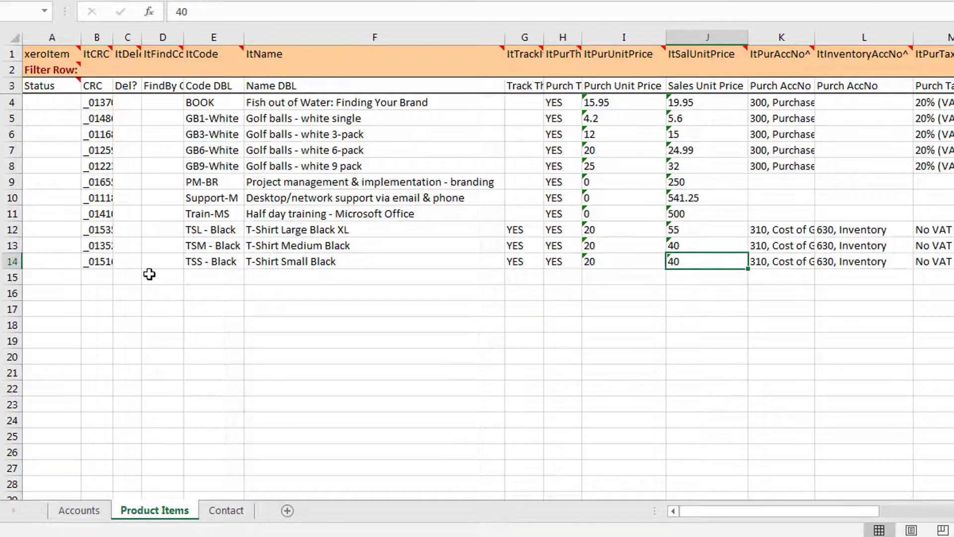
Copy the three T-shirt item rows 12 to 14 and paste them into rows 15 to 17.
{"action": "left_click_drag", "start_coordinate": [11, 229], "coordinate": [14, 262]}
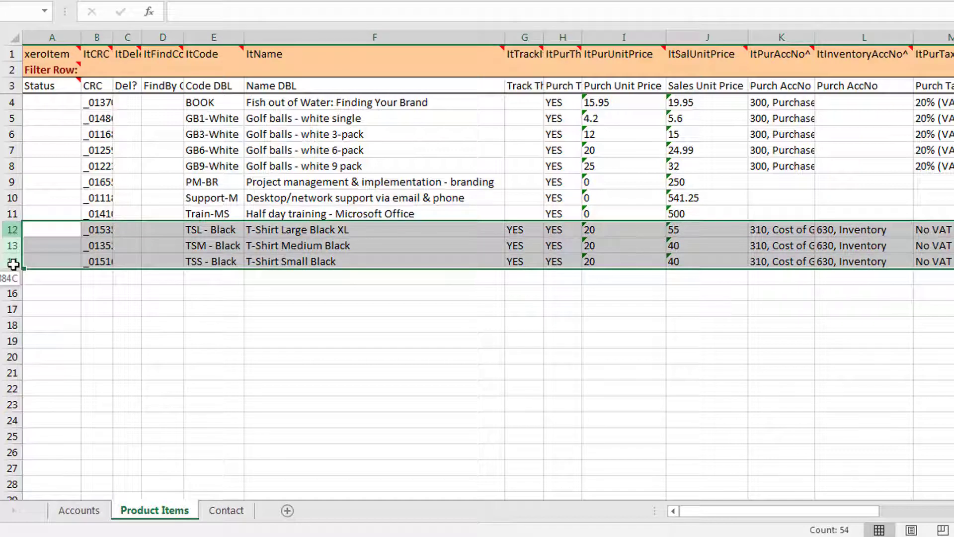
{"action": "key", "text": "ctrl+c"}
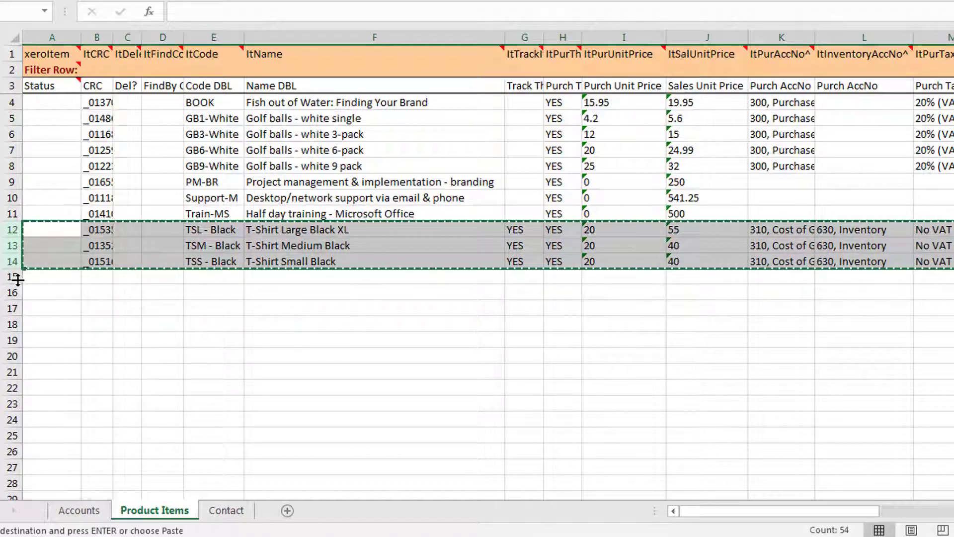
{"action": "left_click", "coordinate": [13, 279]}
{"action": "key", "text": "ctrl+v"}
{"action": "left_click", "coordinate": [249, 310]}
{"action": "left_click", "coordinate": [251, 278]}
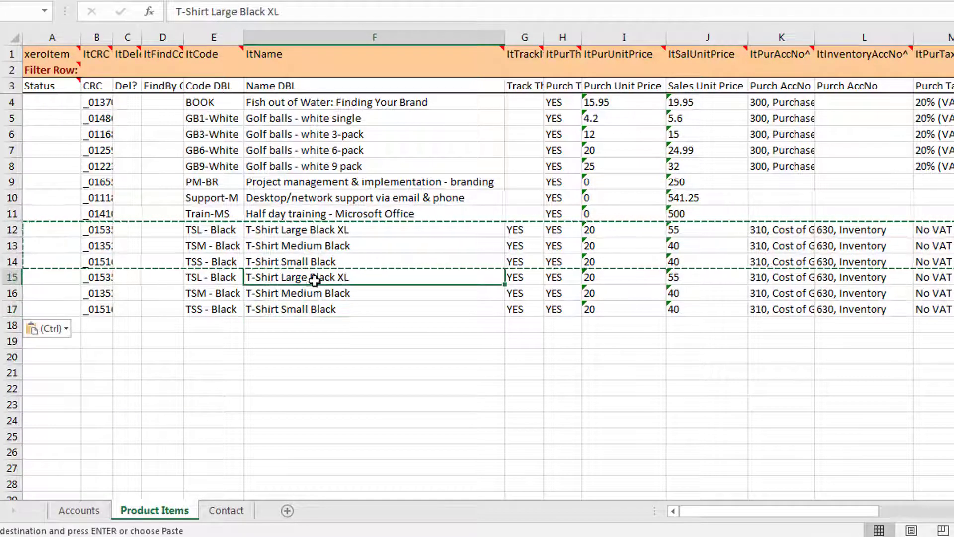
Set the item codes of the copied T-shirt rows 15 to 17 to TEST01, TEST02 and TEST03.
{"action": "left_click", "coordinate": [237, 278]}
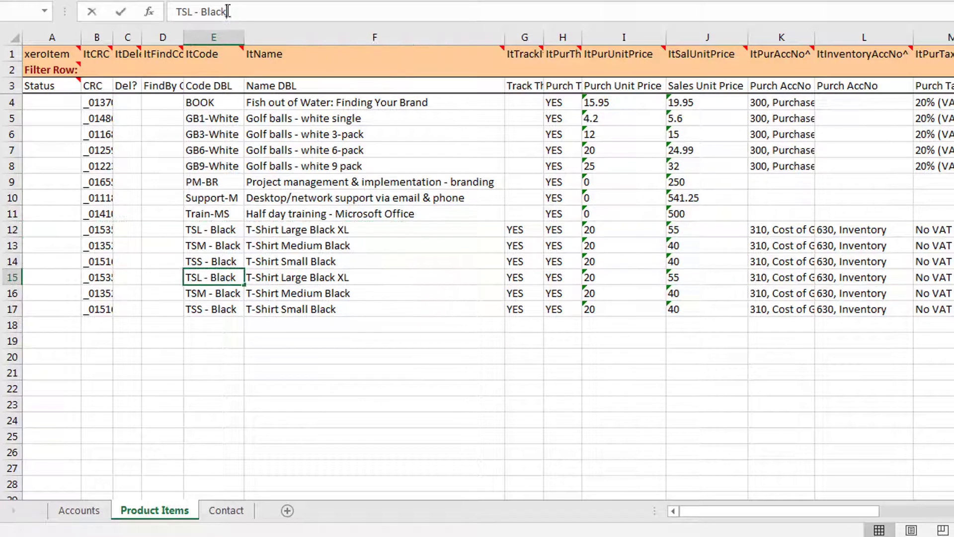
{"action": "left_click_drag", "start_coordinate": [234, 12], "coordinate": [153, 15]}
{"action": "type", "text": "TEST01"}
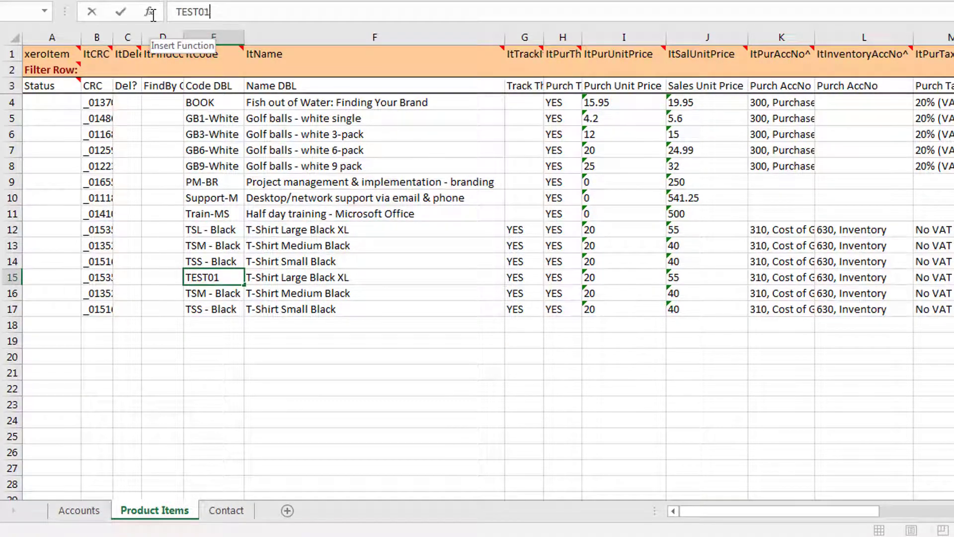
{"action": "key", "text": "Tab"}
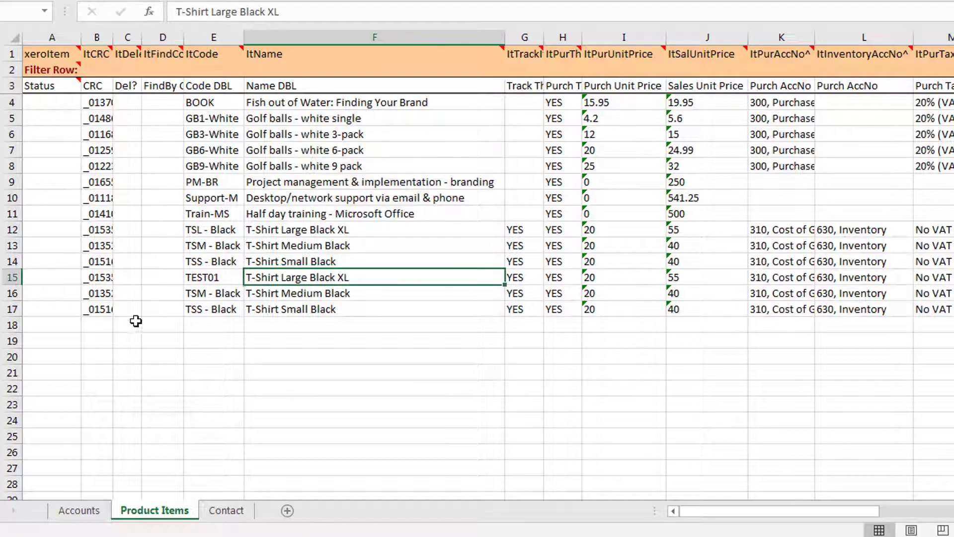
{"action": "left_click", "coordinate": [208, 278]}
{"action": "left_click_drag", "start_coordinate": [243, 284], "coordinate": [241, 311]}
{"action": "left_click", "coordinate": [258, 298]}
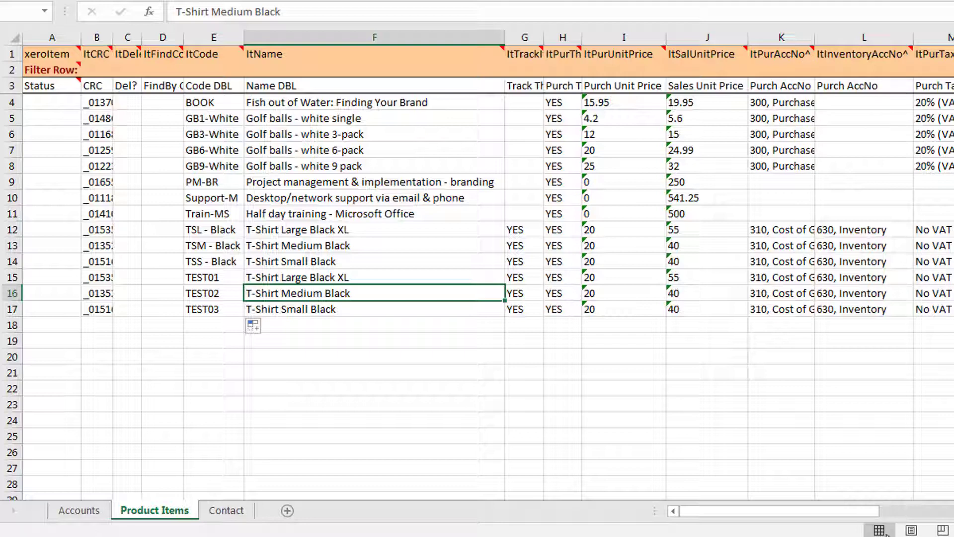
Set the purchase account of the TEST03 item in row 17 to "300, Purchases" using the in-cell account search.
{"action": "left_click_drag", "start_coordinate": [836, 512], "coordinate": [898, 511]}
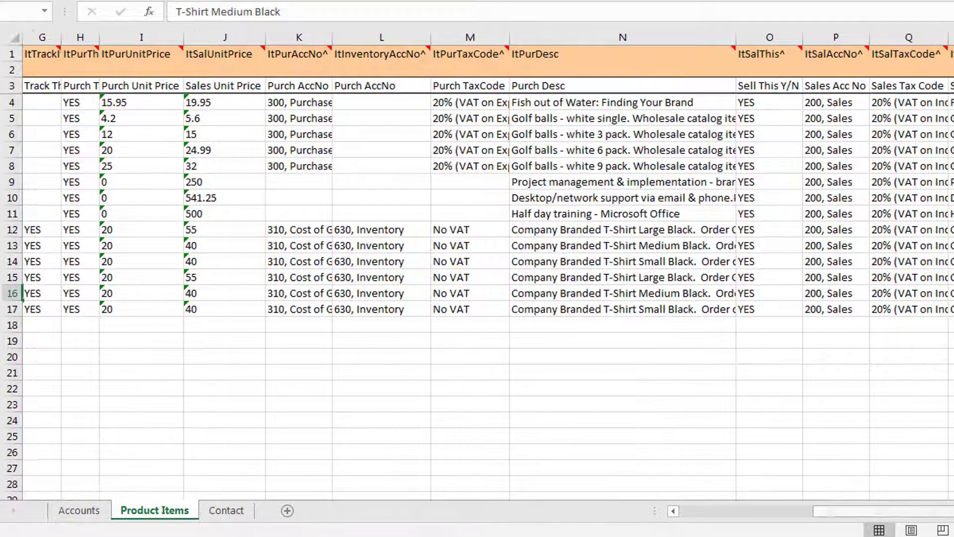
{"action": "left_click", "coordinate": [289, 309]}
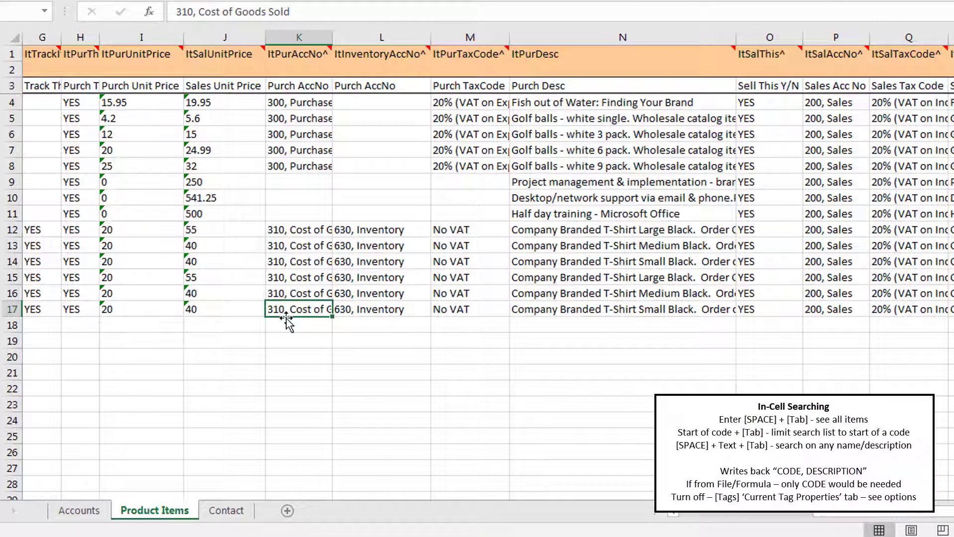
{"action": "type", "text": "cos"}
{"action": "key", "text": "BackSpace"}
{"action": "key", "text": "BackSpace"}
{"action": "key", "text": "BackSpace"}
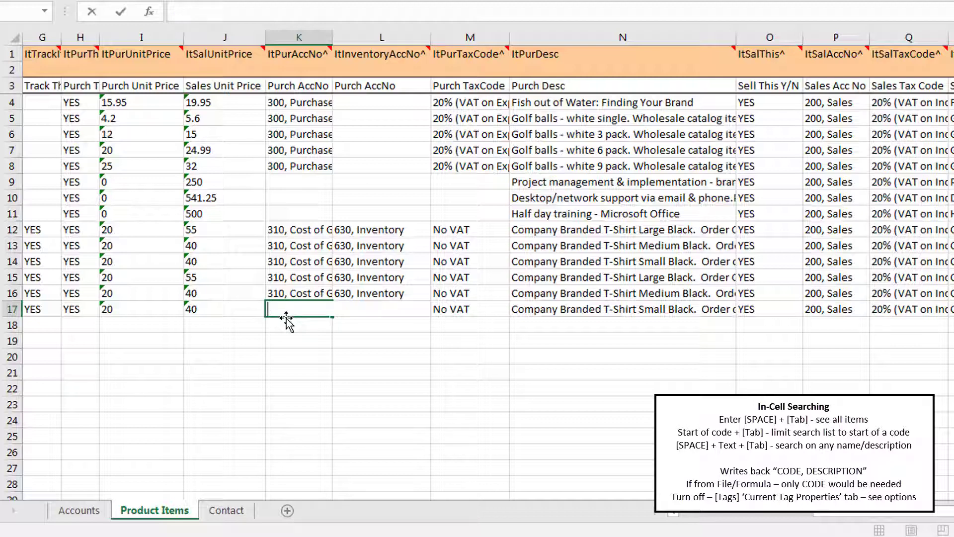
{"action": "key", "text": "Tab"}
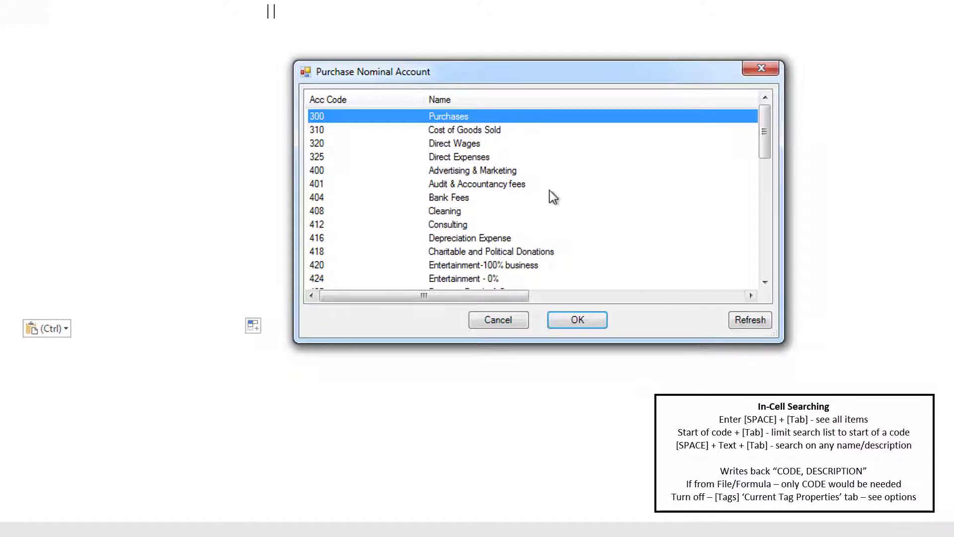
{"action": "mouse_move", "coordinate": [765, 156]}
{"action": "left_mouse_down"}
{"action": "mouse_move", "coordinate": [747, 270]}
{"action": "mouse_move", "coordinate": [768, 144]}
{"action": "left_mouse_up"}
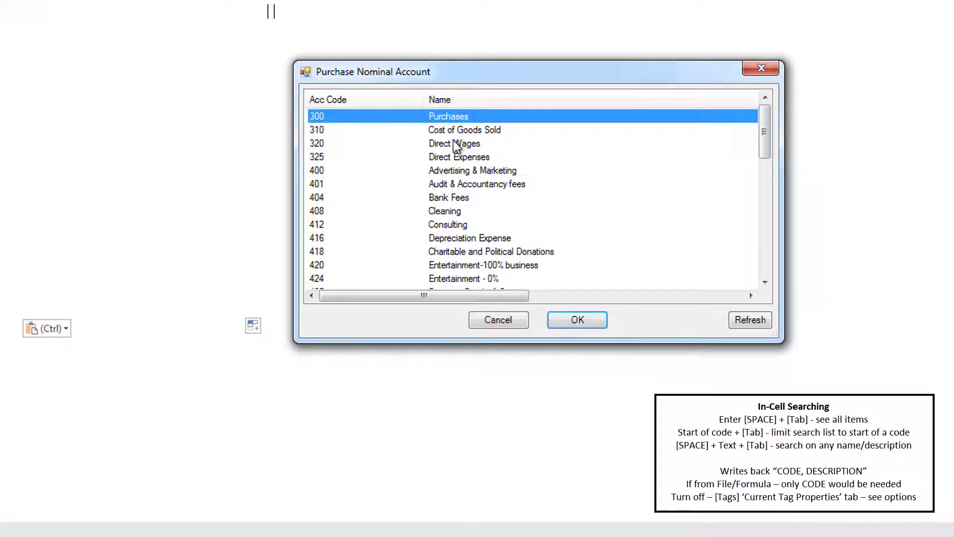
{"action": "double_click", "coordinate": [438, 115]}
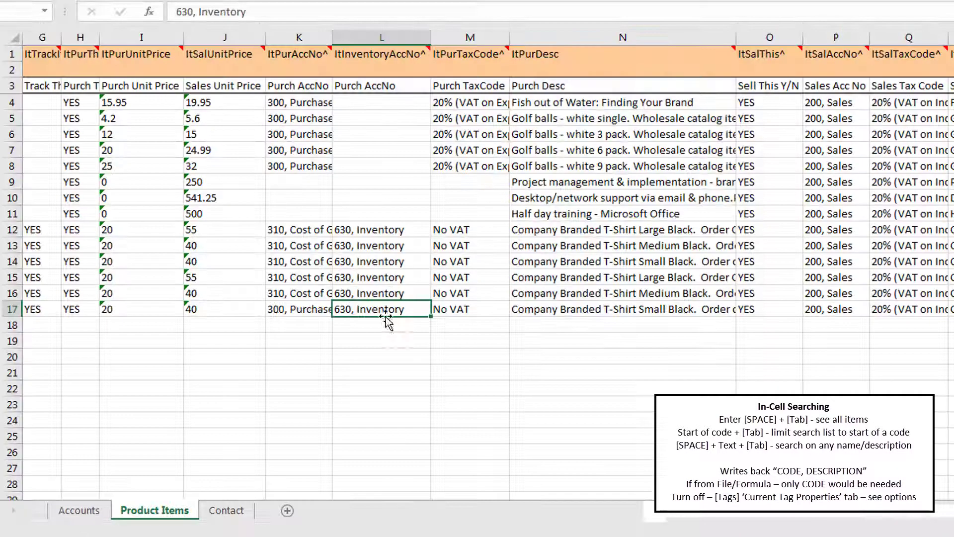
{"action": "left_click", "coordinate": [301, 311]}
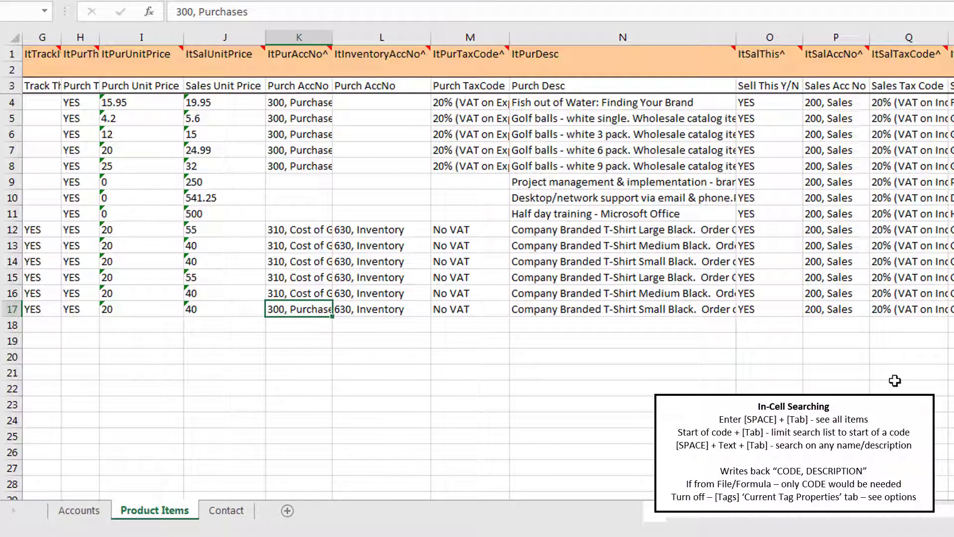
Set the sales tax code of the TEST03 item in row 17 to "20% (VAT on Income)" using the in-cell tax code search.
{"action": "left_click", "coordinate": [884, 310]}
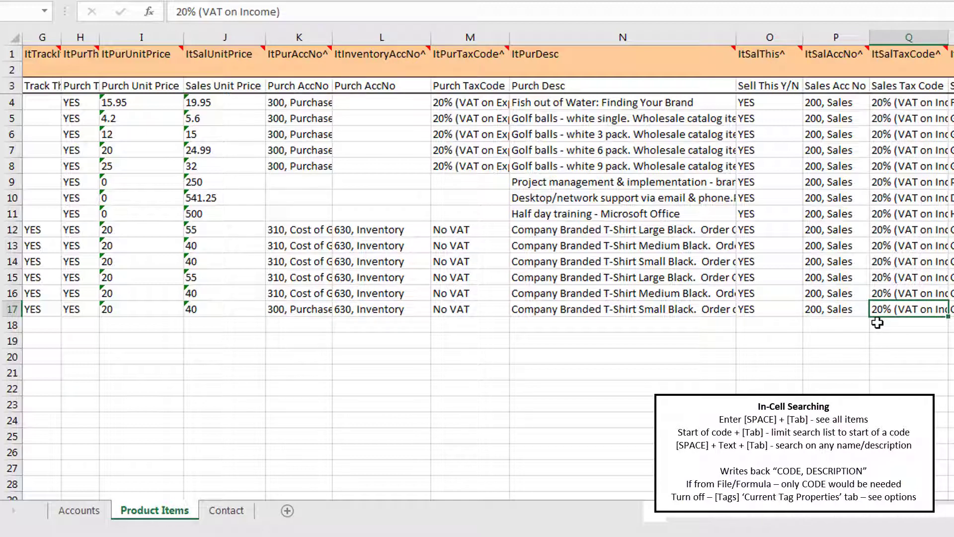
{"action": "type", "text": "5"}
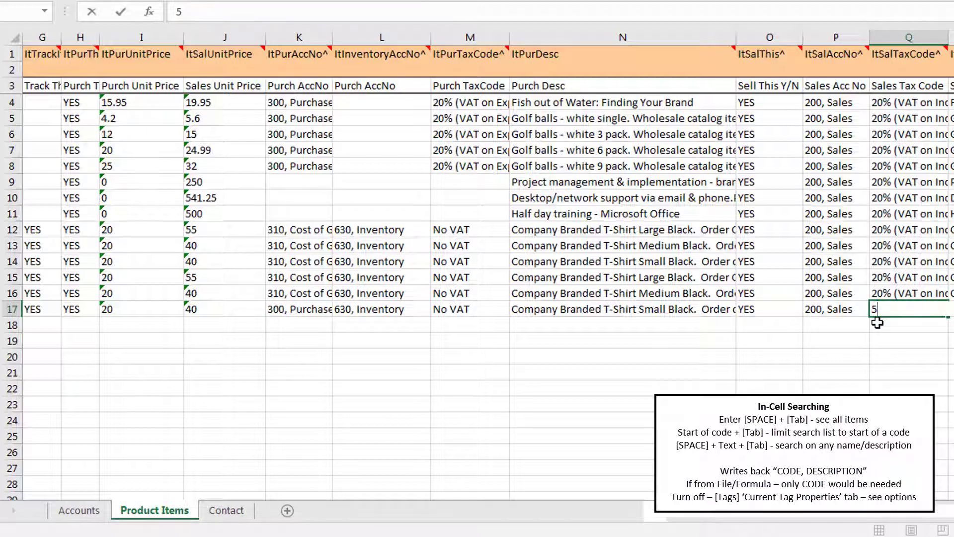
{"action": "key", "text": "Tab"}
{"action": "key", "text": "Left"}
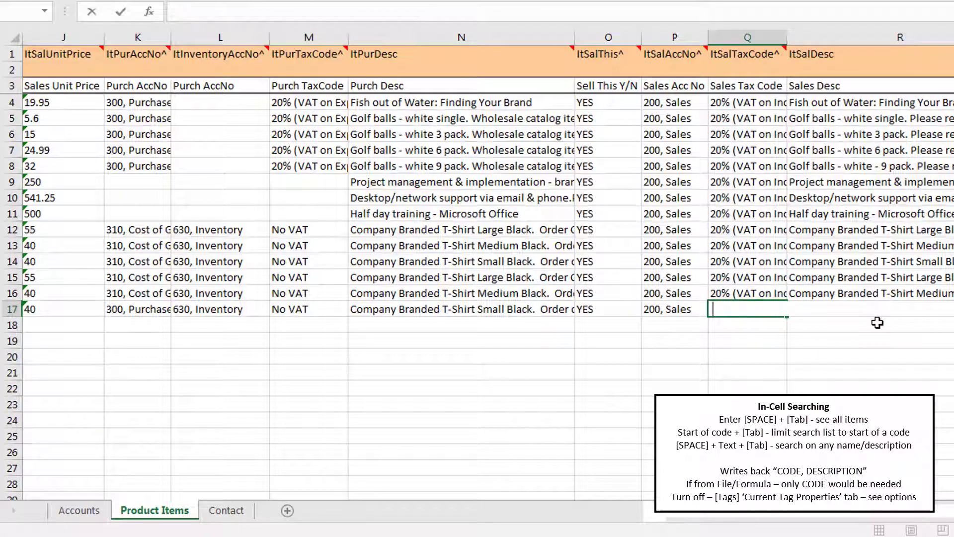
{"action": "key", "text": "Tab"}
{"action": "key", "text": "Down"}
{"action": "key", "text": "Down"}
{"action": "key", "text": "Down"}
{"action": "key", "text": "Up"}
{"action": "key", "text": "Up"}
{"action": "key", "text": "Up"}
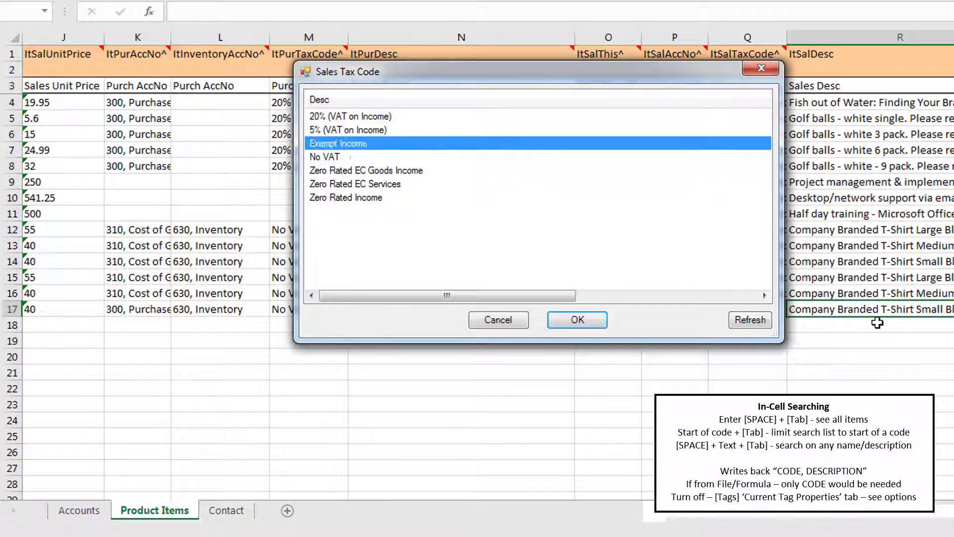
{"action": "key", "text": "Return"}
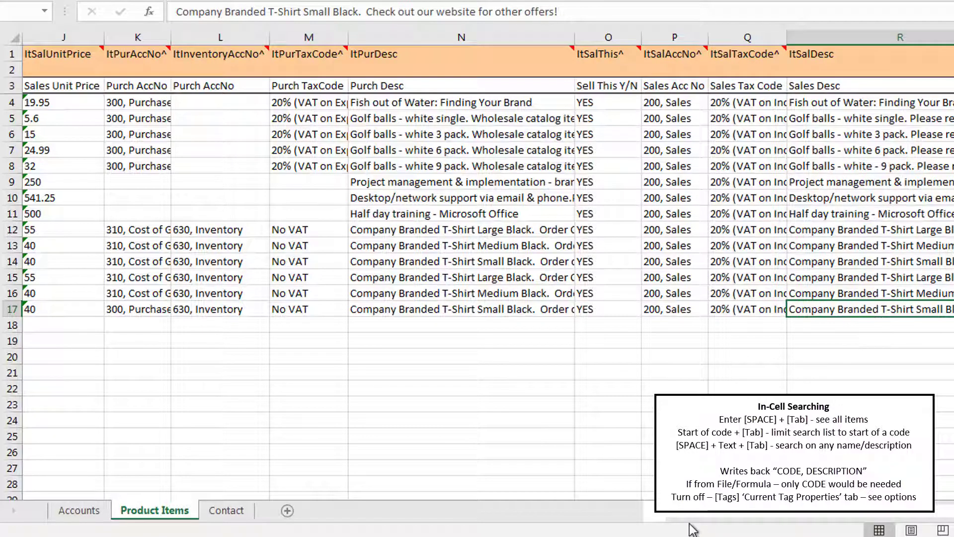
Import the amended T-shirt item and the new TEST01 to TEST03 items into Xero, accepting the product defaults.
{"action": "left_click", "coordinate": [705, 513]}
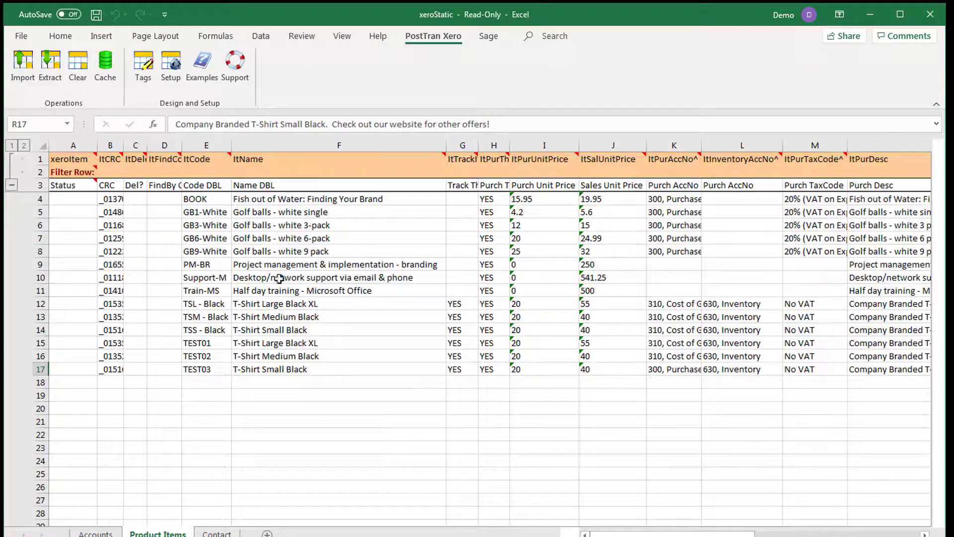
{"action": "left_click", "coordinate": [25, 69]}
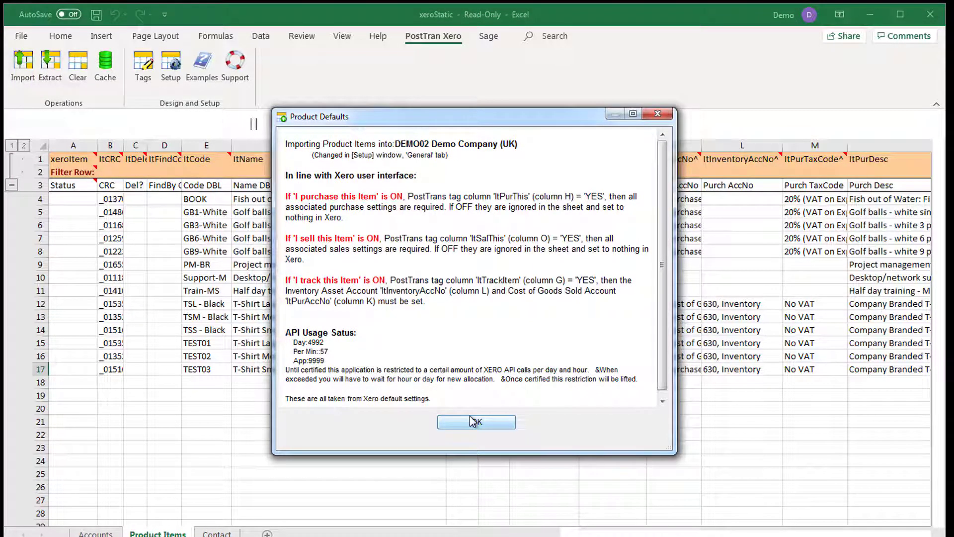
{"action": "left_click", "coordinate": [484, 426]}
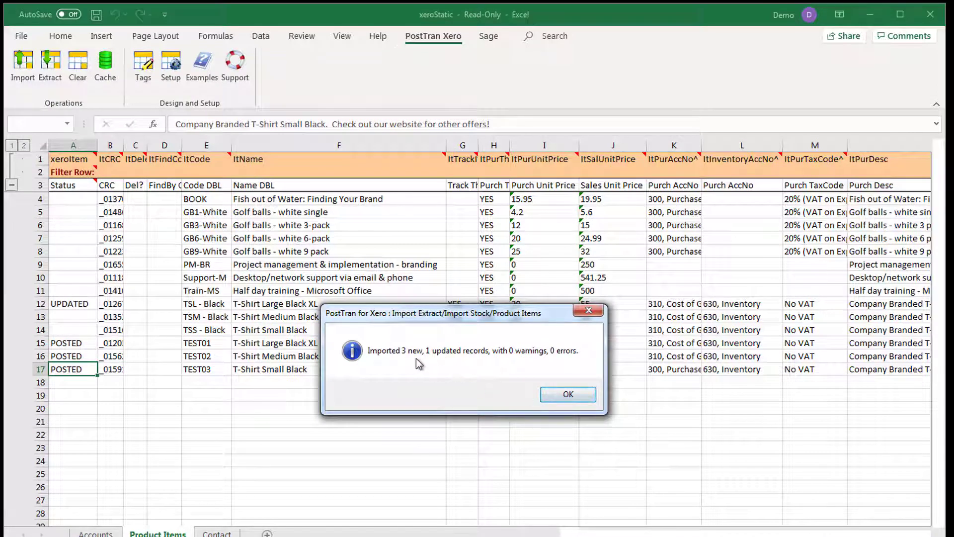
{"action": "left_click", "coordinate": [582, 396]}
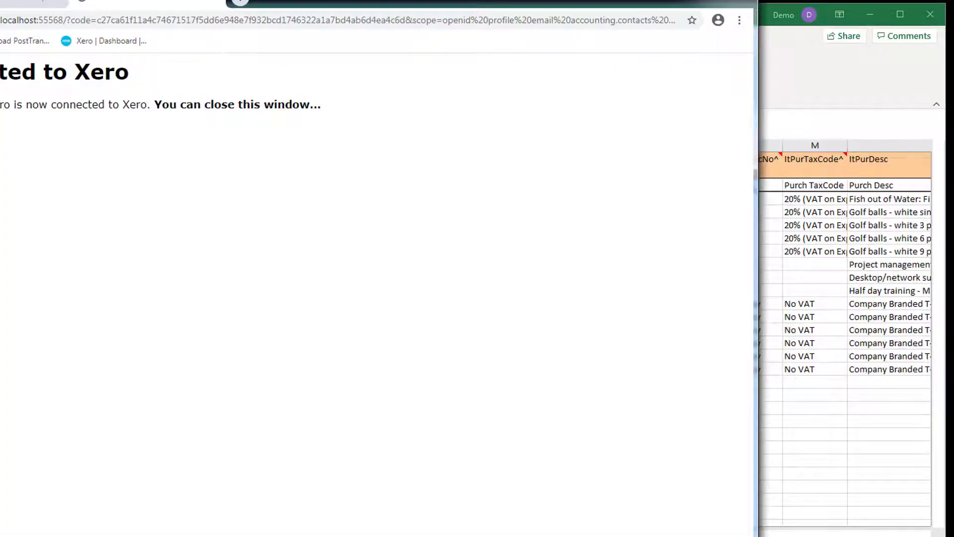
Open the TEST02 item's record in Xero from its code cell in the Product Items sheet.
{"action": "left_click", "coordinate": [44, 2]}
{"action": "left_click", "coordinate": [824, 102]}
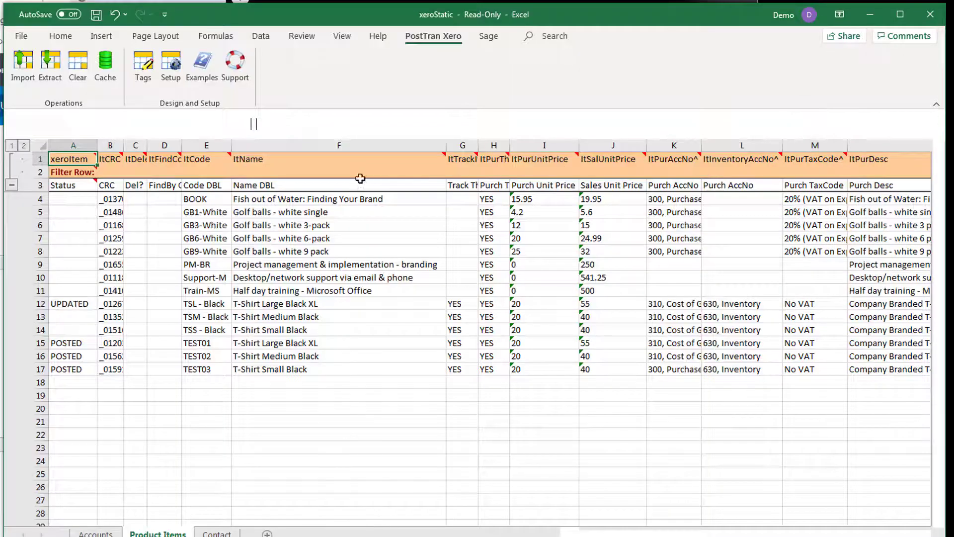
{"action": "left_click", "coordinate": [204, 185]}
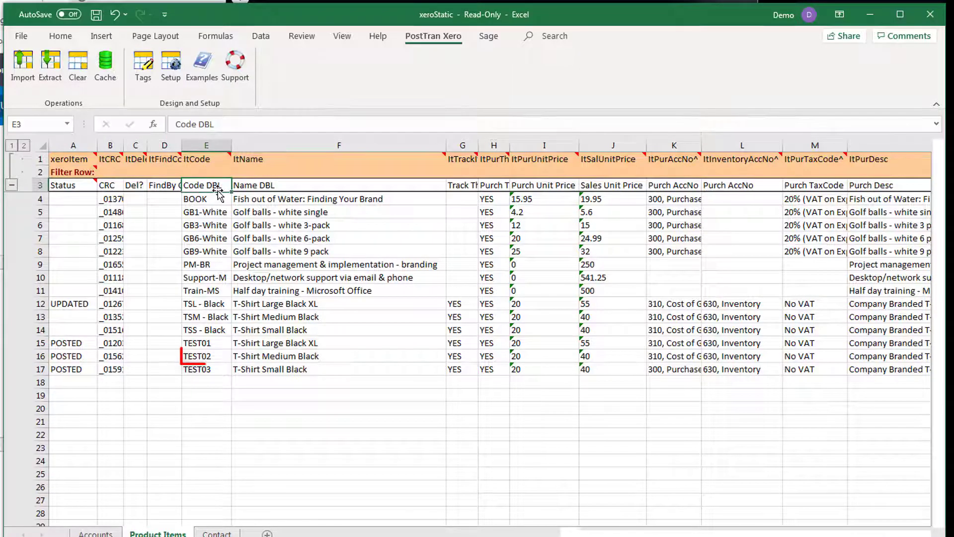
{"action": "left_click", "coordinate": [258, 185]}
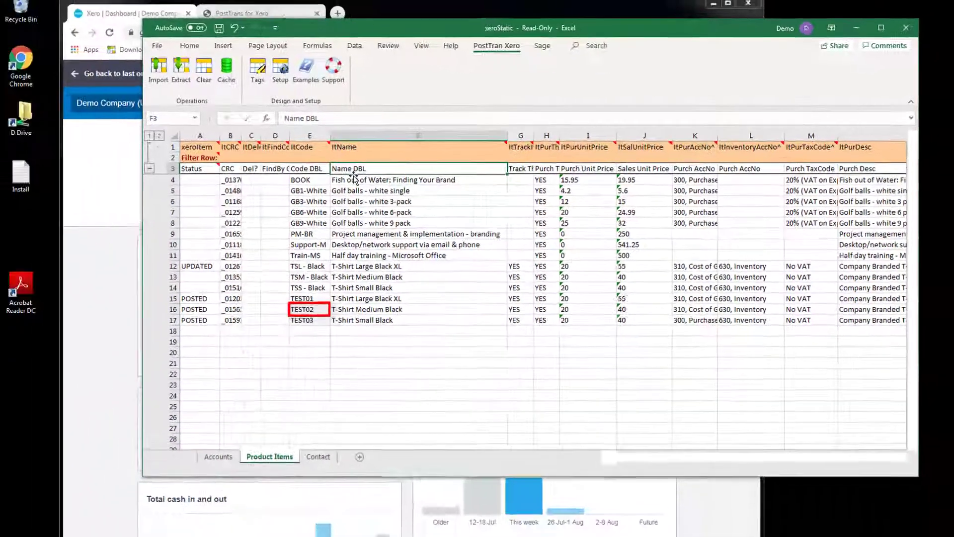
{"action": "double_click", "coordinate": [313, 310]}
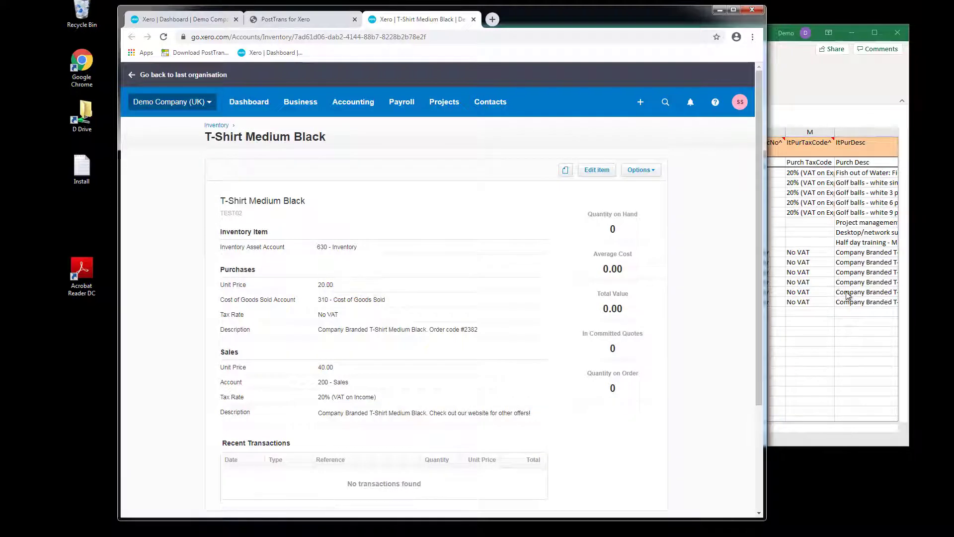
Review the TEST02 item's purchase, sales and tracking settings in Xero, cancel the edit and switch back to Excel.
{"action": "left_click", "coordinate": [598, 170]}
{"action": "scroll", "coordinate": [592, 310], "scroll_direction": "down", "scroll_amount": 1}
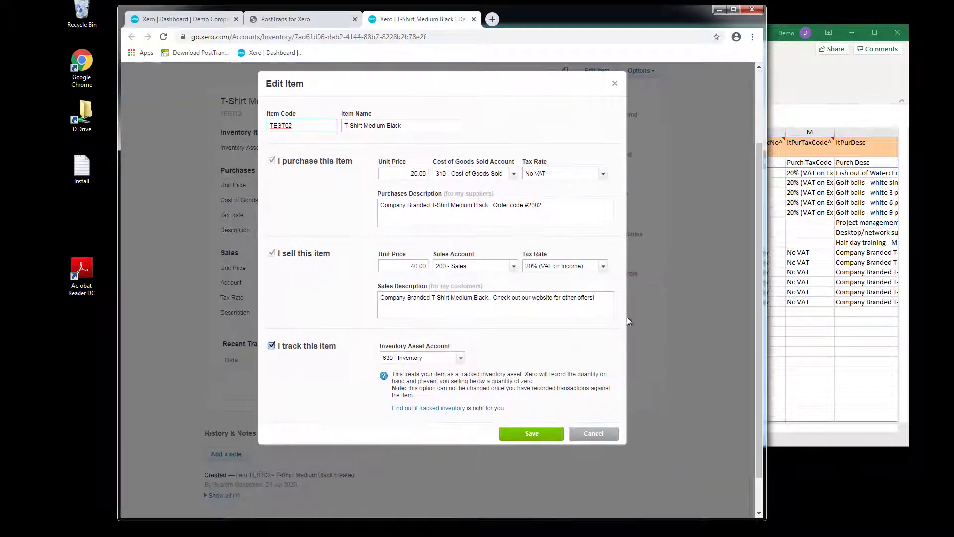
{"action": "left_click", "coordinate": [598, 437]}
{"action": "key", "text": "alt+Tab"}
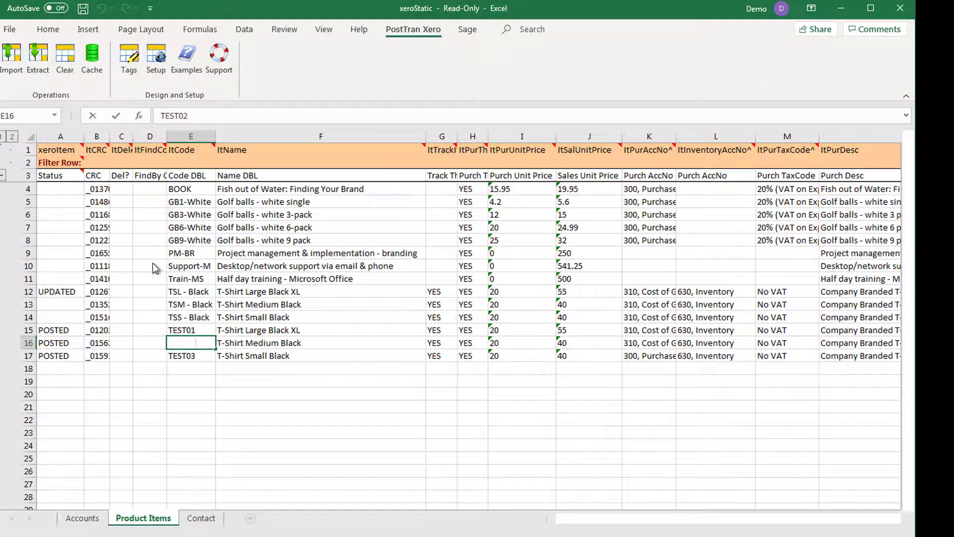
Rename the GB6-White item in row 7 to "Golf balls - white 6-pack." with a full stop at the end.
{"action": "left_click_drag", "start_coordinate": [100, 191], "coordinate": [97, 358]}
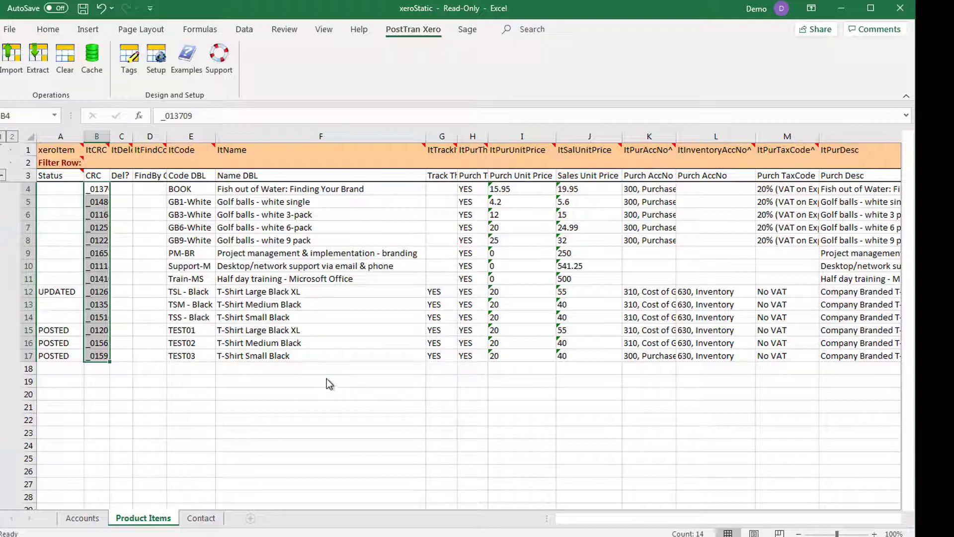
{"action": "left_click", "coordinate": [304, 229]}
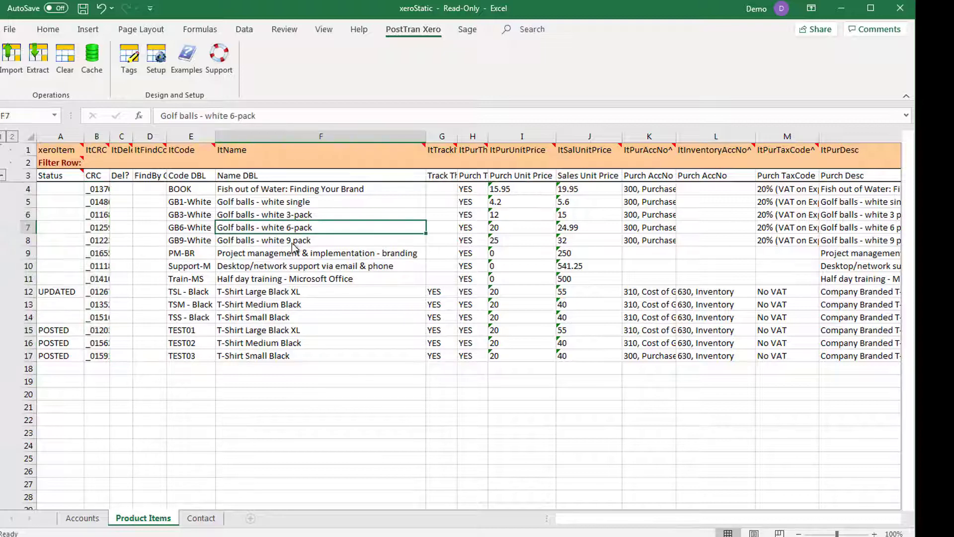
{"action": "left_click", "coordinate": [261, 119]}
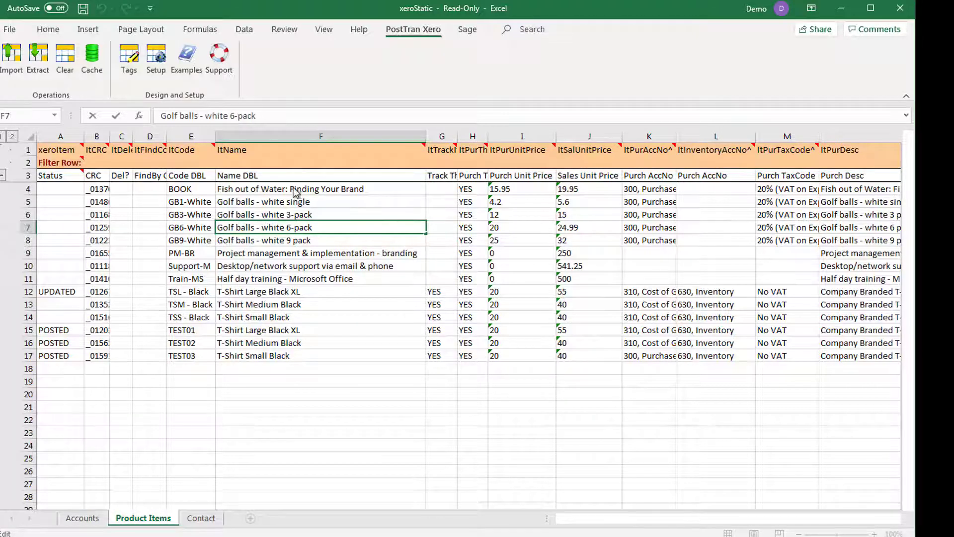
{"action": "type", "text": "."}
{"action": "left_click", "coordinate": [295, 207]}
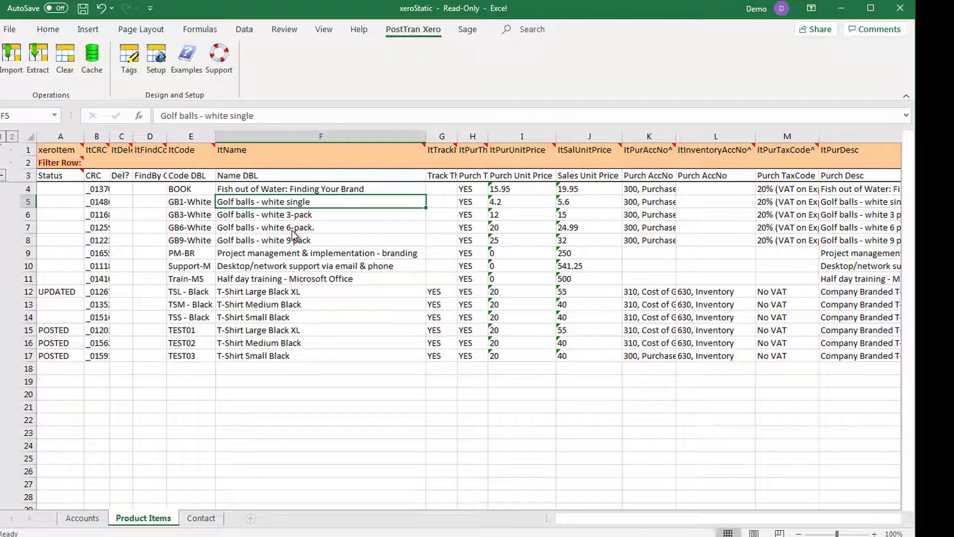
Import the renamed GB6-White item into Xero, accepting the product defaults, and clear the data from the Product Items sheet.
{"action": "left_click", "coordinate": [11, 57]}
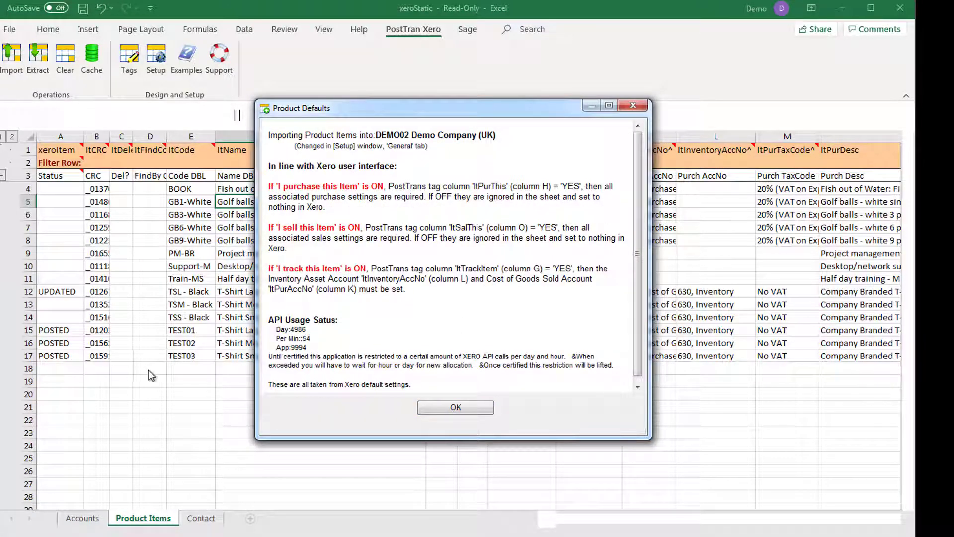
{"action": "left_click", "coordinate": [453, 410]}
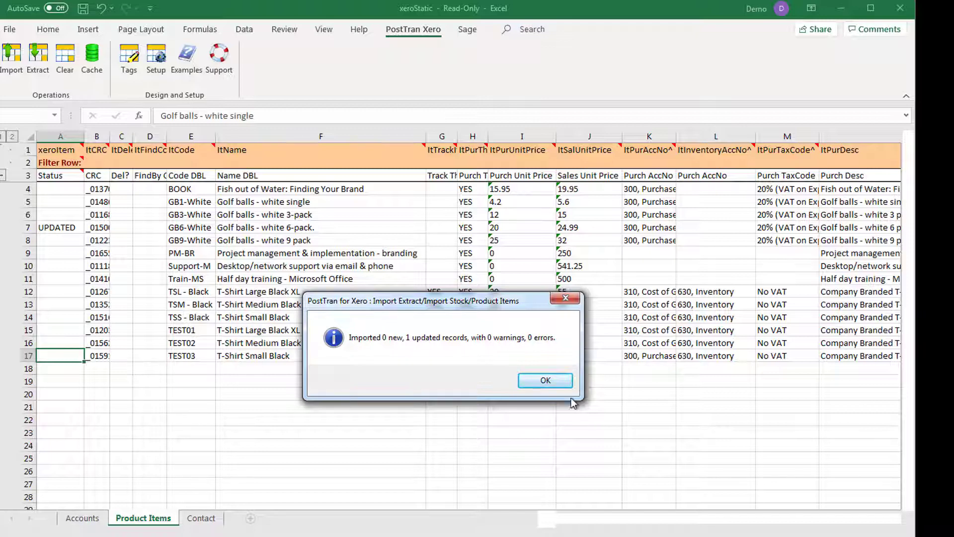
{"action": "left_click", "coordinate": [545, 381]}
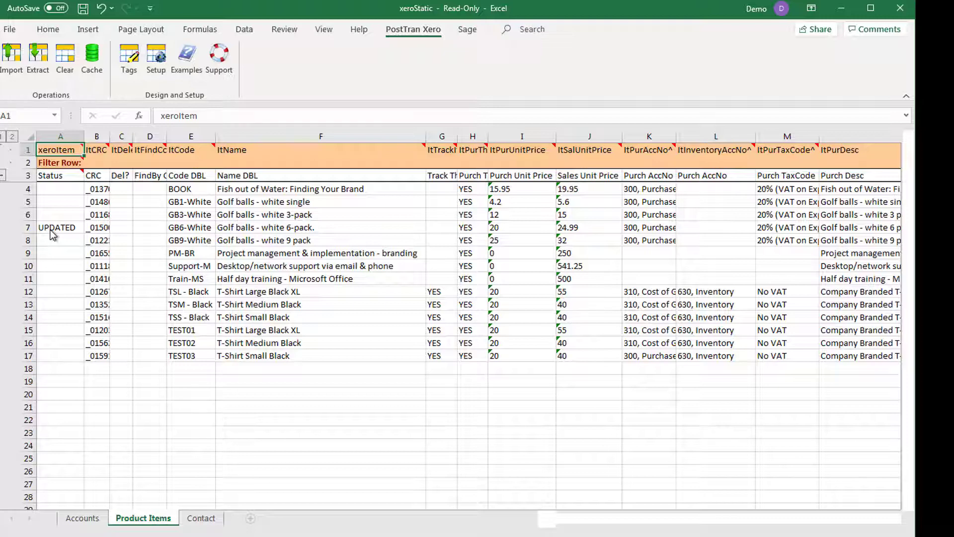
{"action": "left_click", "coordinate": [65, 59]}
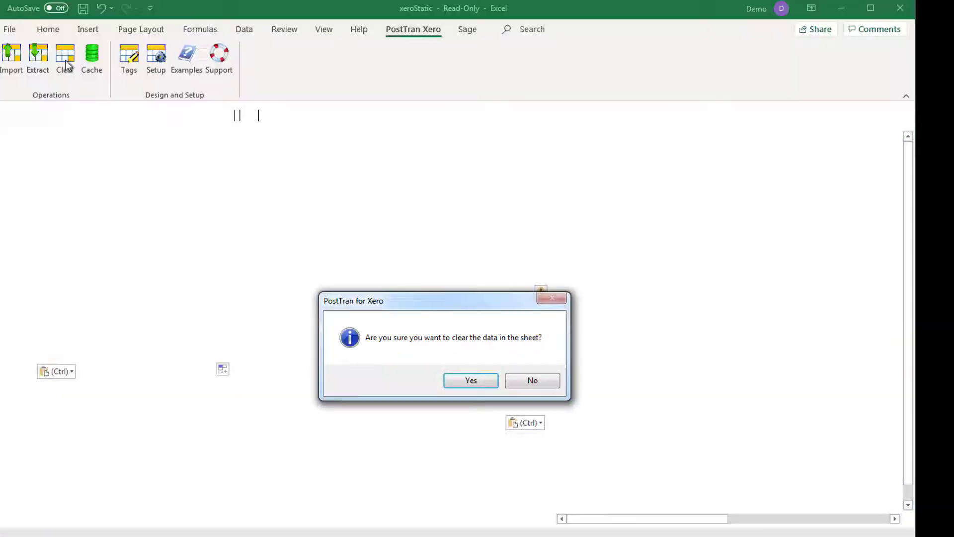
{"action": "left_click", "coordinate": [468, 383]}
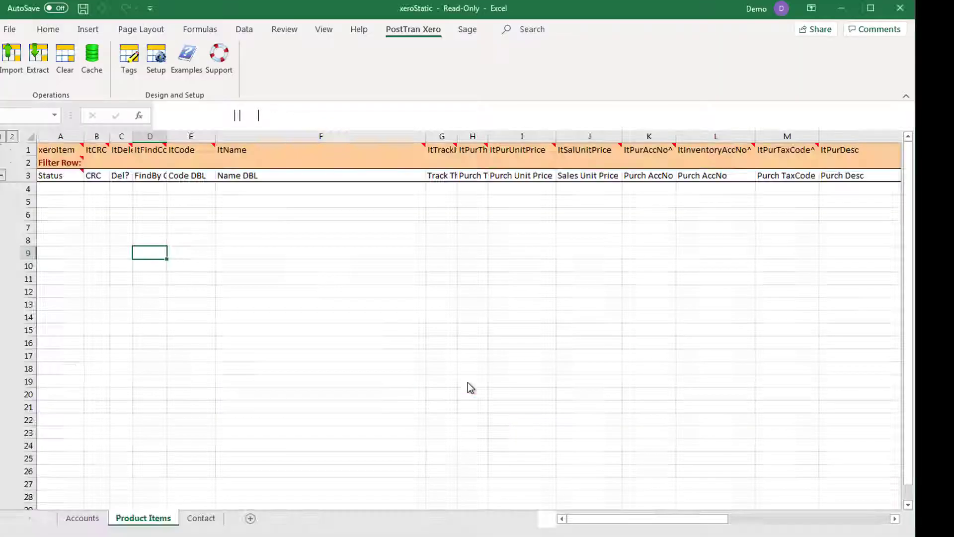
Load the TSM - Black item into row 4 by searching for codes starting with "t" in the find-by-code column.
{"action": "left_click", "coordinate": [150, 190]}
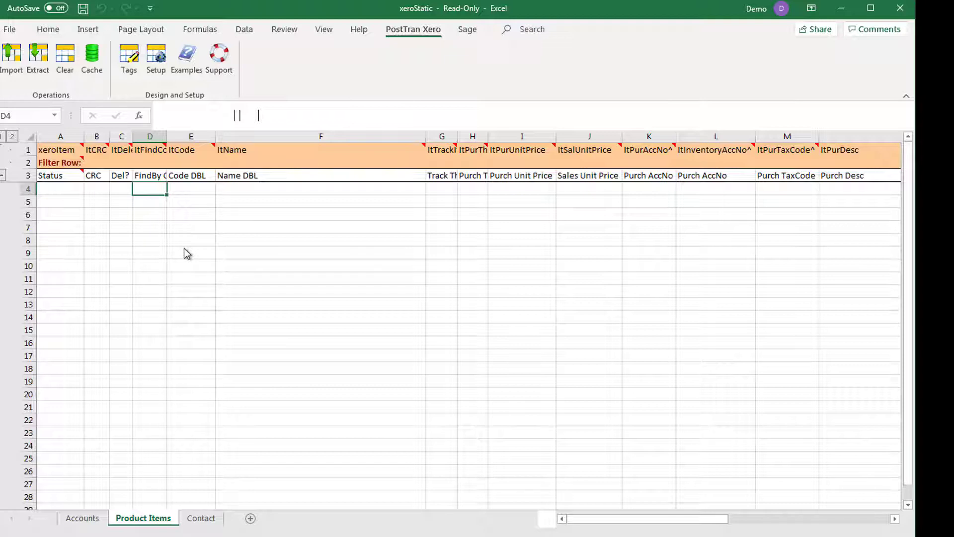
{"action": "type", "text": "t"}
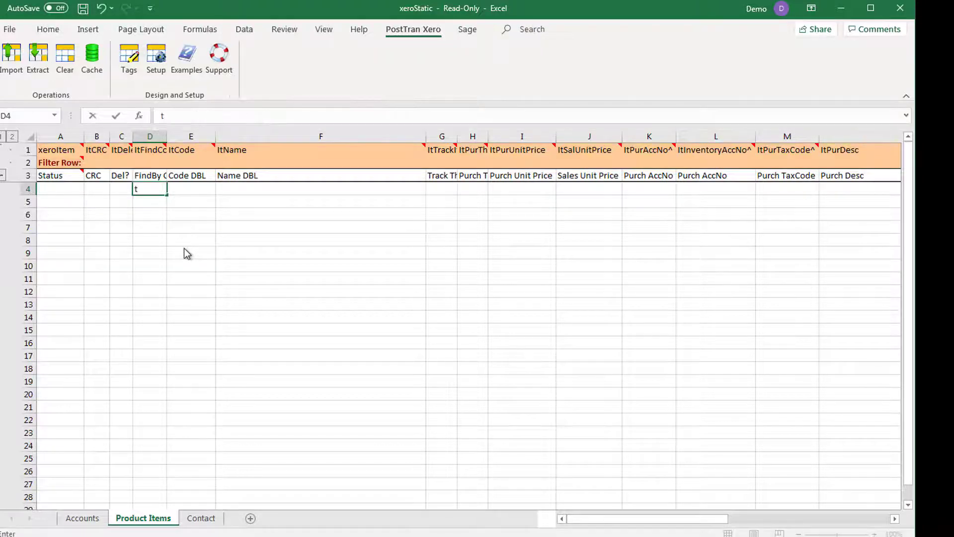
{"action": "key", "text": "Tab"}
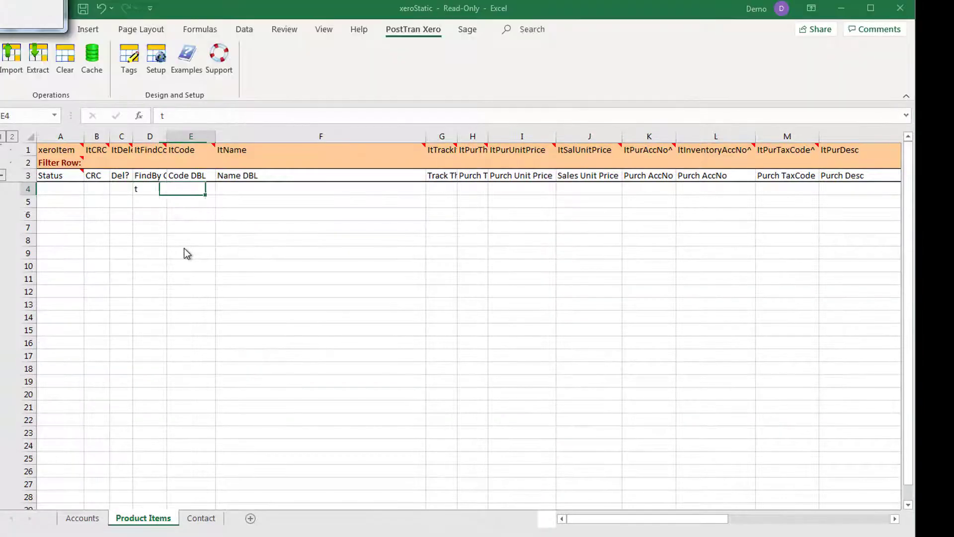
{"action": "key", "text": "Down"}
{"action": "key", "text": "Down"}
{"action": "key", "text": "Down"}
{"action": "key", "text": "Down"}
{"action": "key", "text": "Down"}
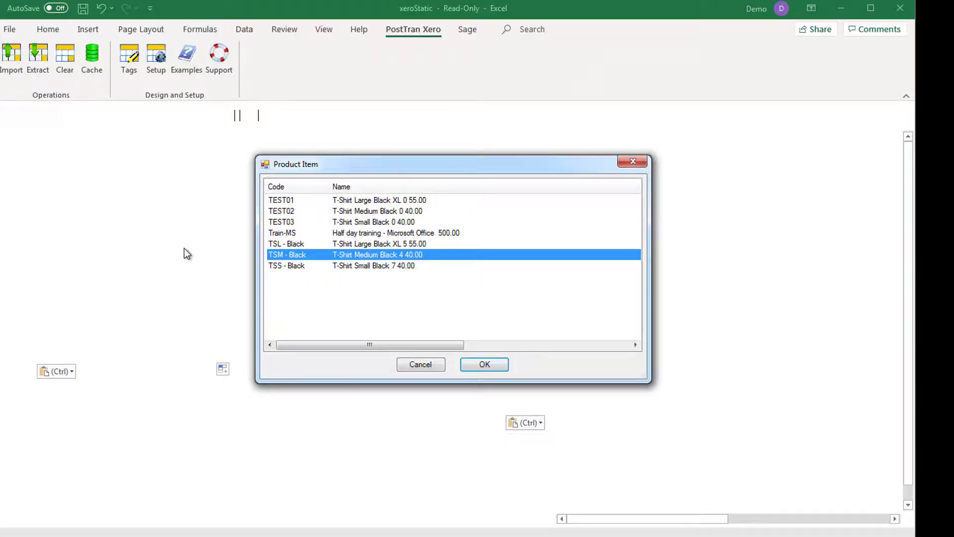
{"action": "key", "text": "Return"}
Load the TSS - Black item into row 5 with the same find-by-code search on "t".
{"action": "key", "text": "Left"}
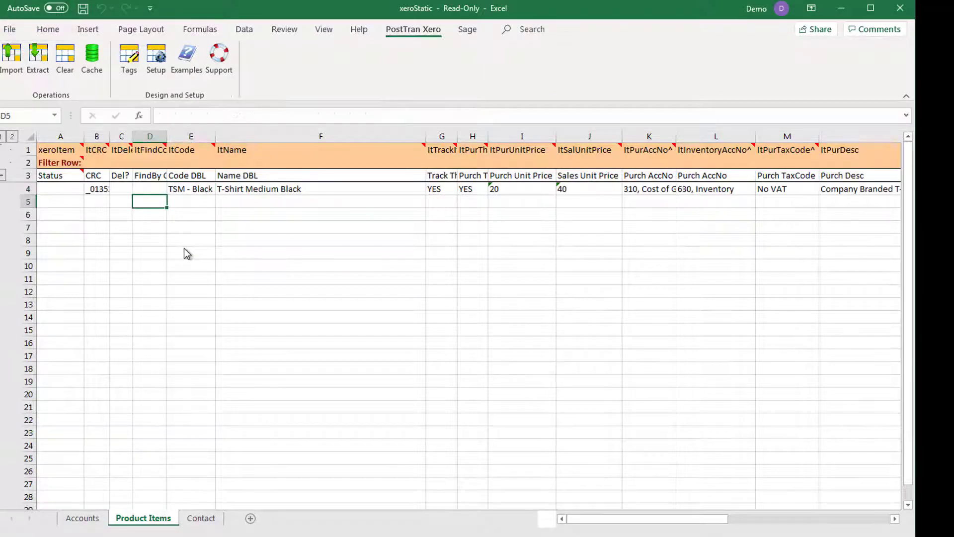
{"action": "type", "text": "t"}
{"action": "key", "text": "Tab"}
{"action": "key", "text": "Down"}
{"action": "key", "text": "Down"}
{"action": "key", "text": "Down"}
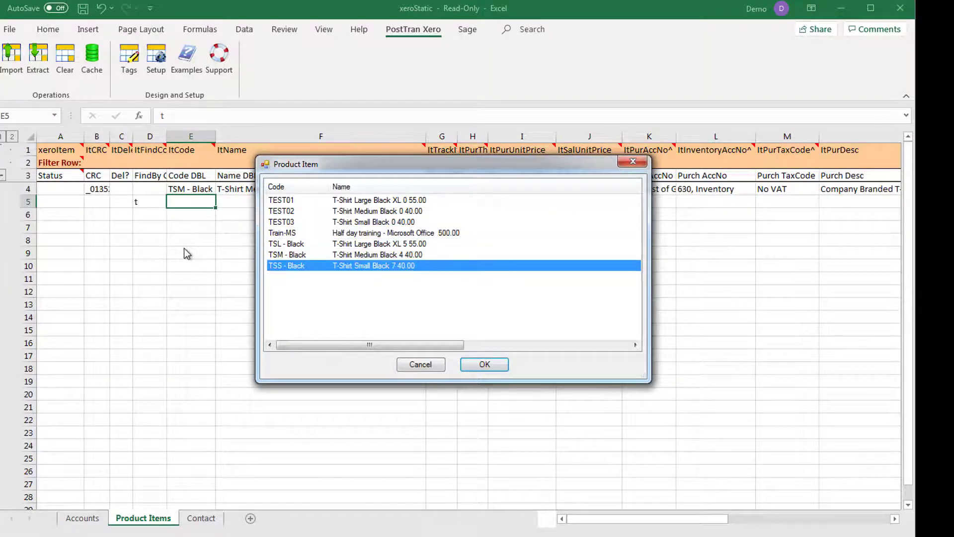
{"action": "key", "text": "Return"}
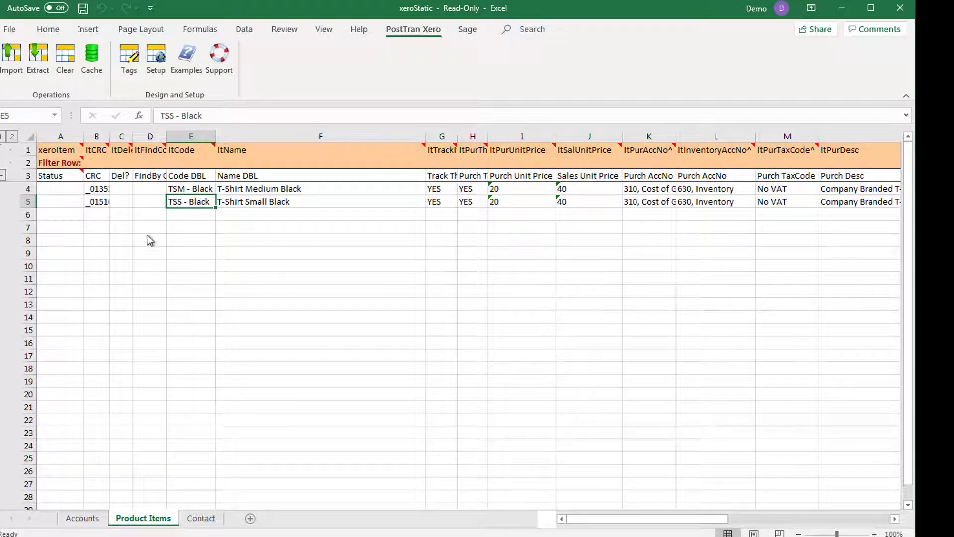
Copy the item codes GB1-White to Train-MS from the Contact sheet into the find-by-code column of Product Items, starting at D4.
{"action": "left_click", "coordinate": [205, 523]}
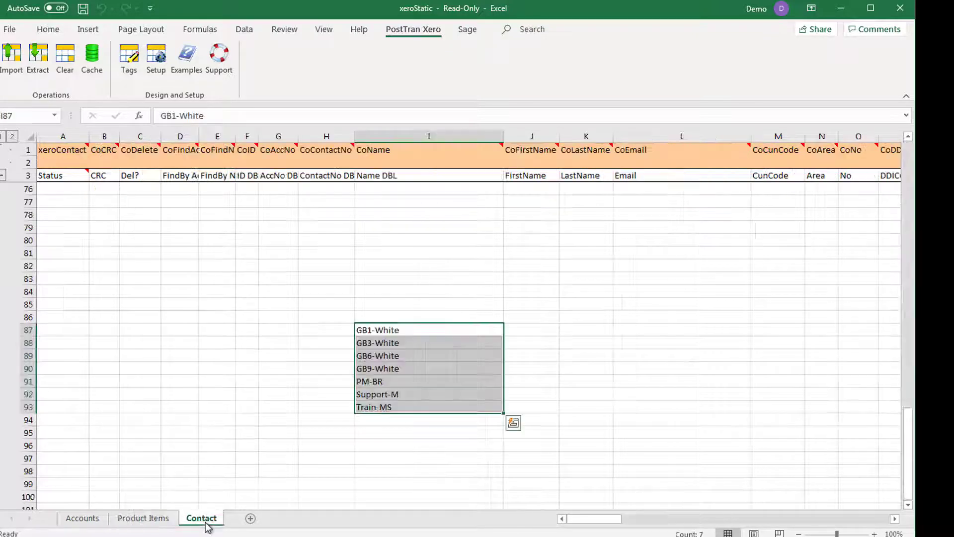
{"action": "left_click", "coordinate": [401, 432]}
{"action": "left_click_drag", "start_coordinate": [399, 332], "coordinate": [391, 407]}
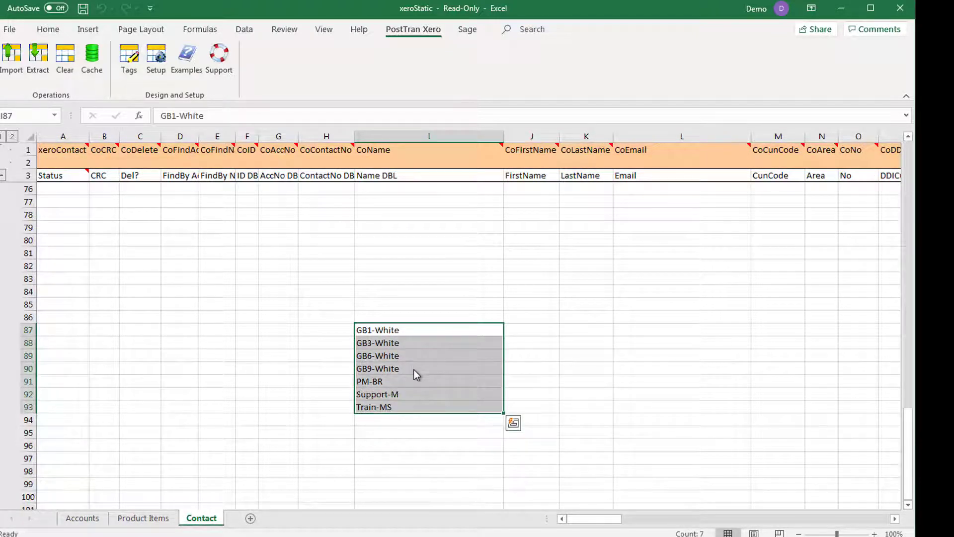
{"action": "key", "text": "ctrl+c"}
{"action": "left_click", "coordinate": [147, 522]}
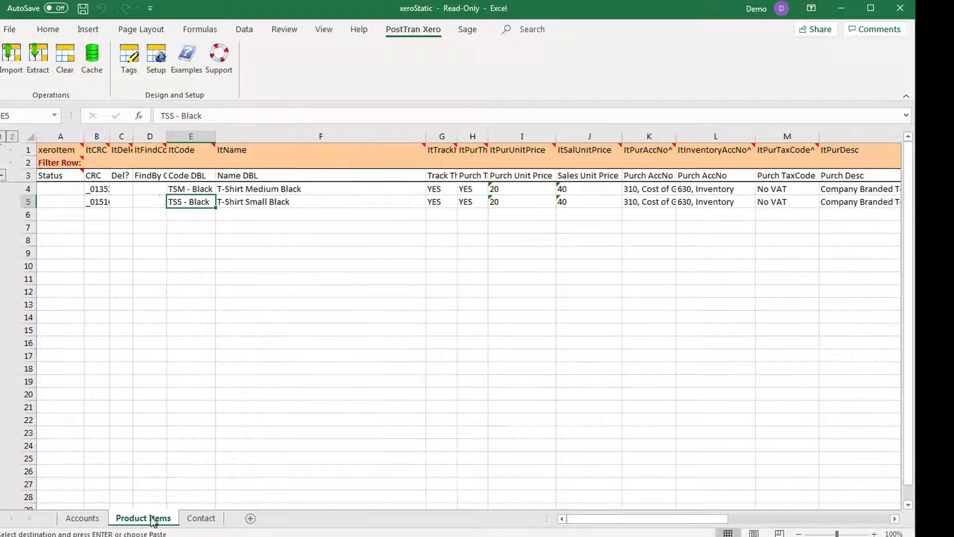
{"action": "left_click", "coordinate": [152, 191]}
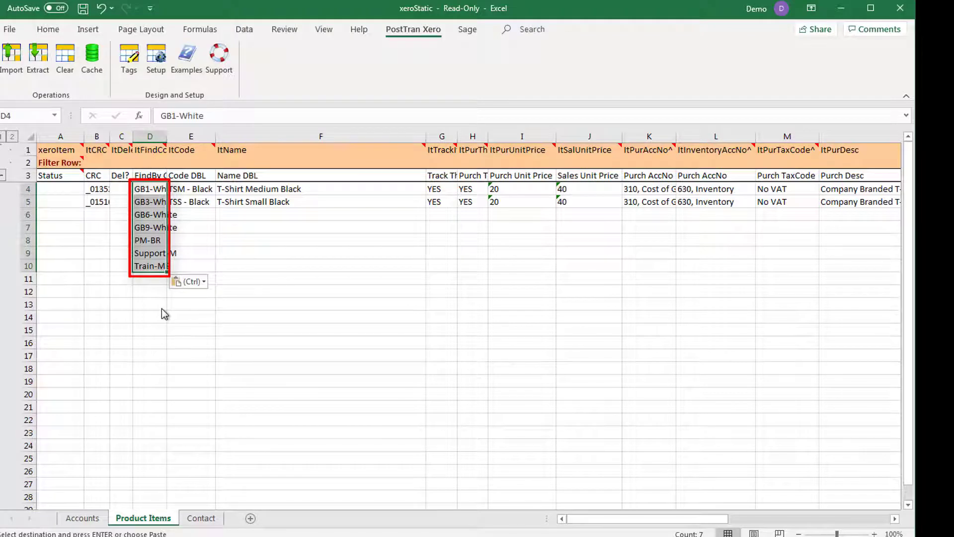
Extract the product records from Xero according to the codes listed in column D.
{"action": "left_click", "coordinate": [33, 61]}
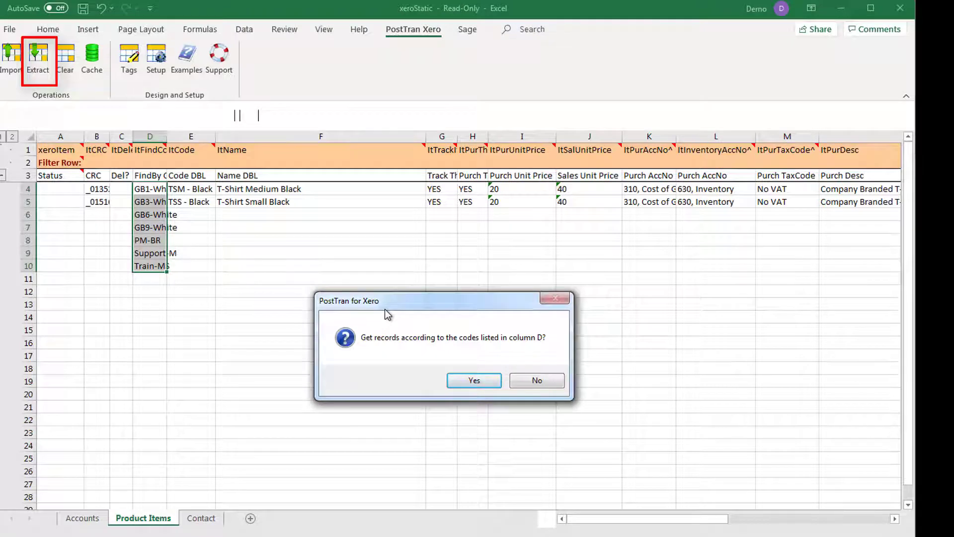
{"action": "left_click", "coordinate": [478, 383]}
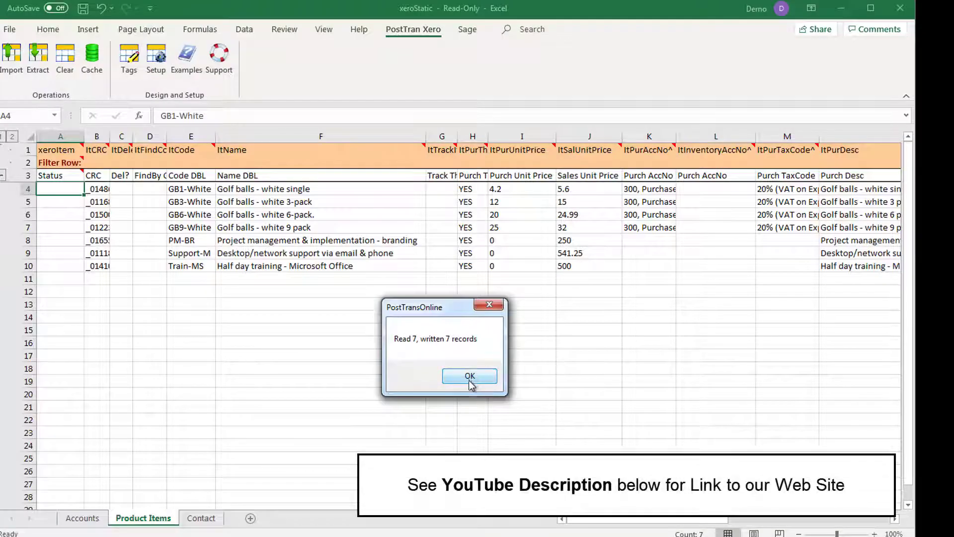
{"action": "left_click", "coordinate": [469, 377]}
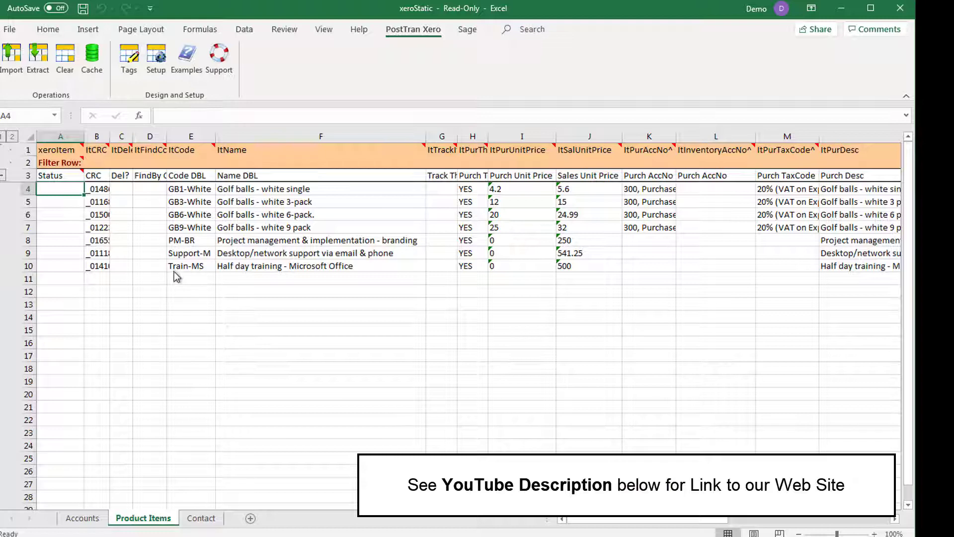
{"action": "left_click", "coordinate": [146, 270]}
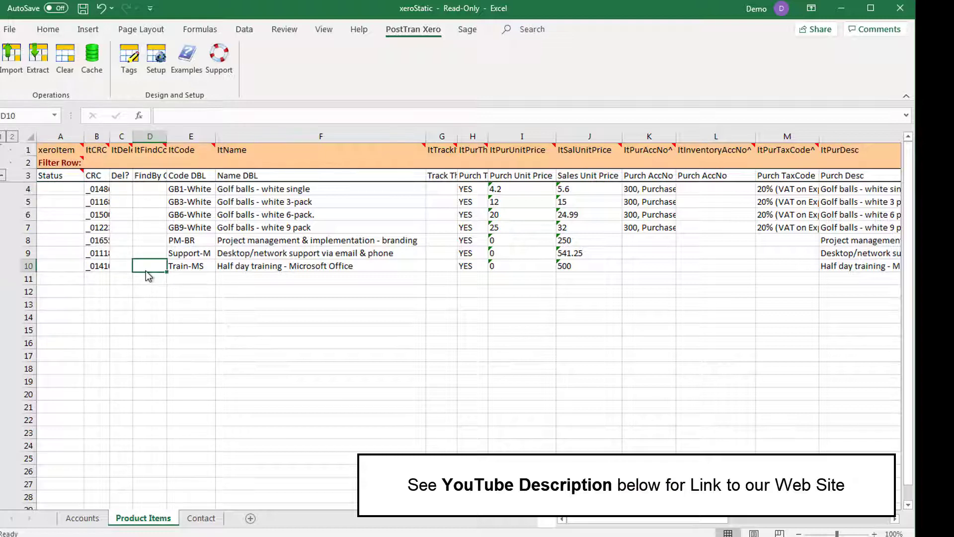